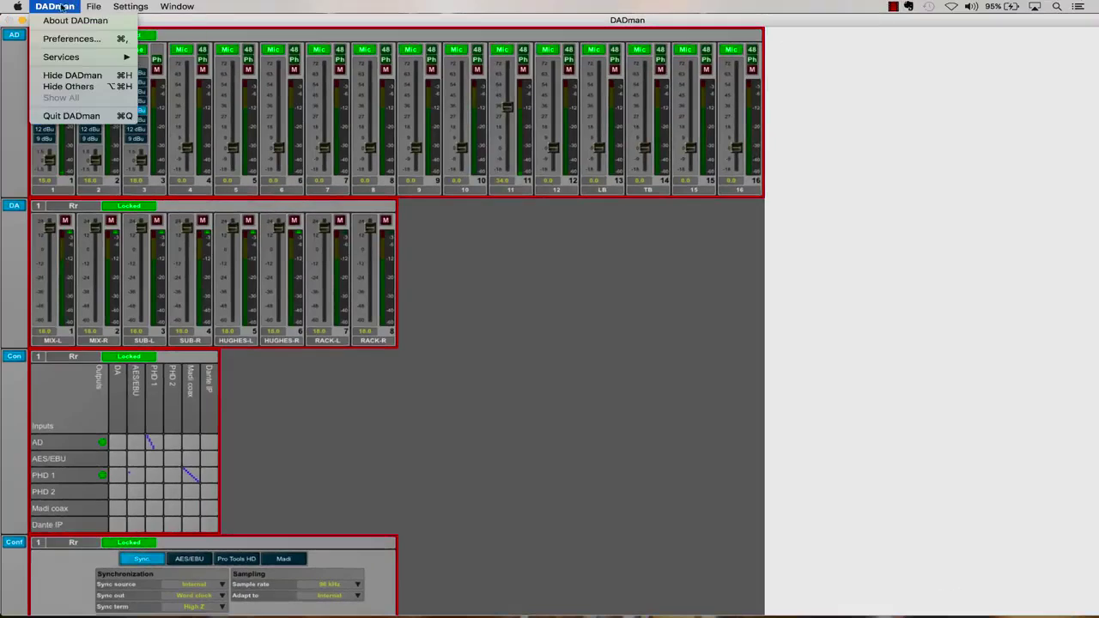
Step: Set the DADman preferences to open both the last profile and the last setting file at startup
left_click(74, 37)
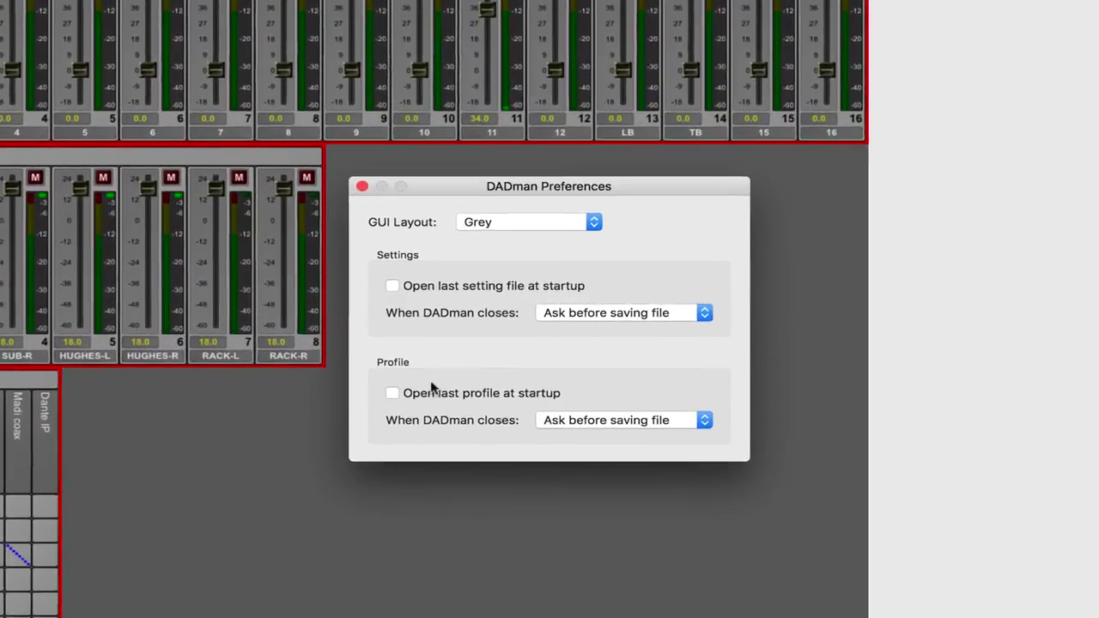
left_click(460, 373)
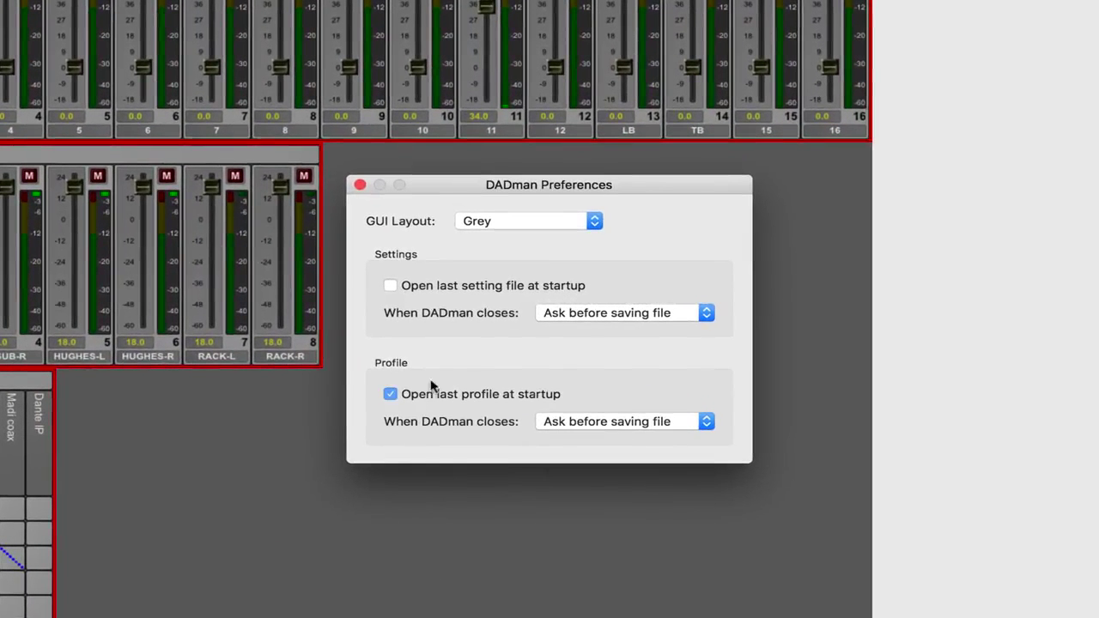
left_click(393, 287)
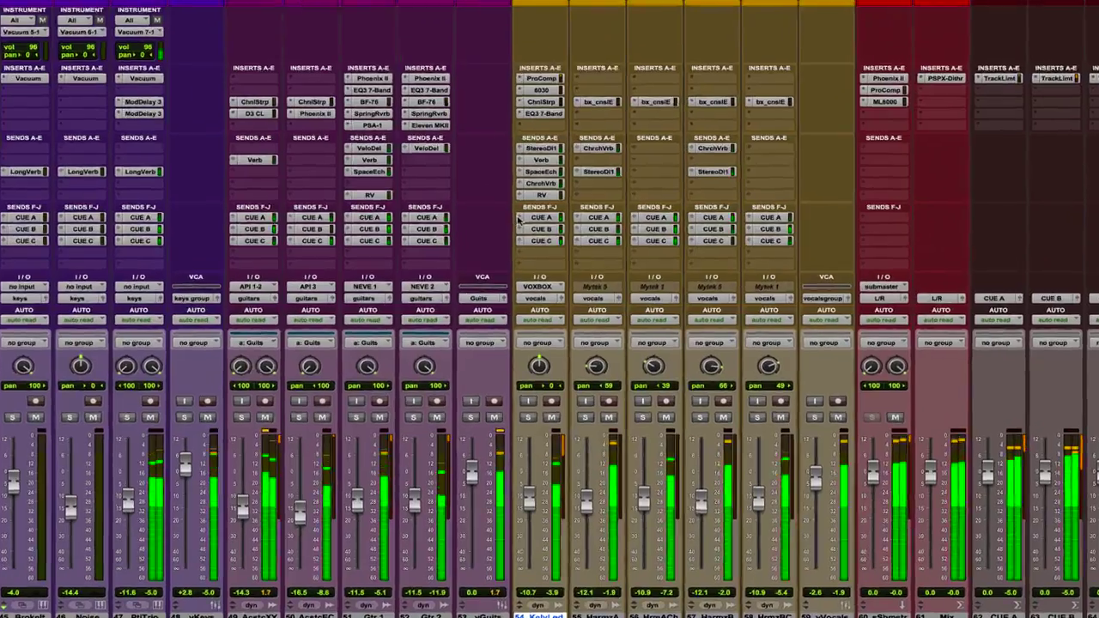
Step: In Pro Tools, check which output the first cue send on the lead vocal track is assigned to
left_click(521, 218)
mouse_move(573, 218)
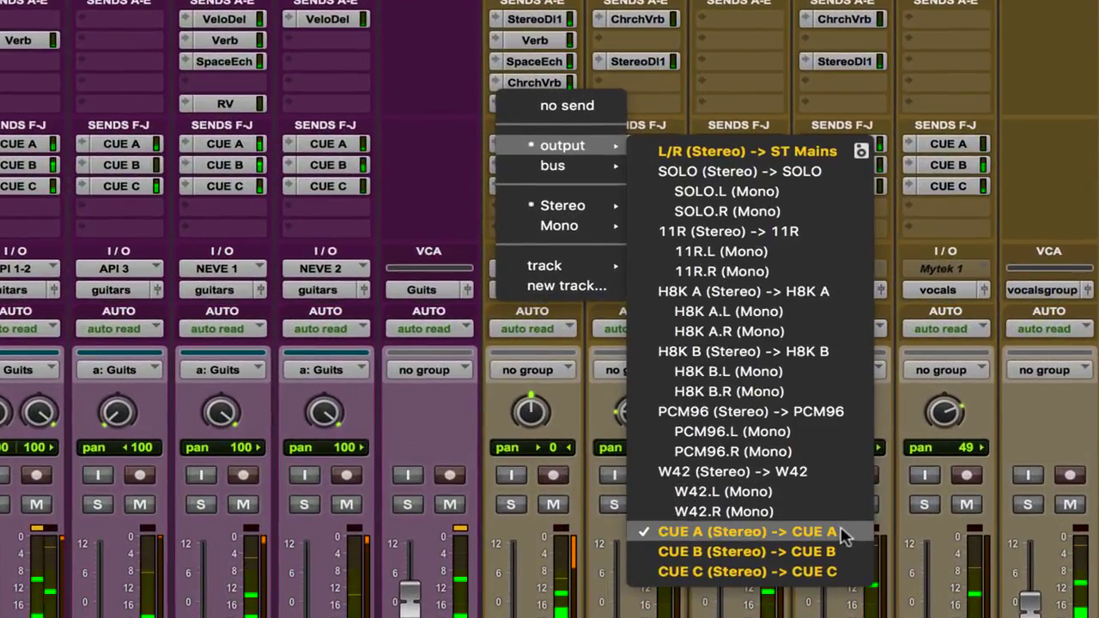
left_click(432, 171)
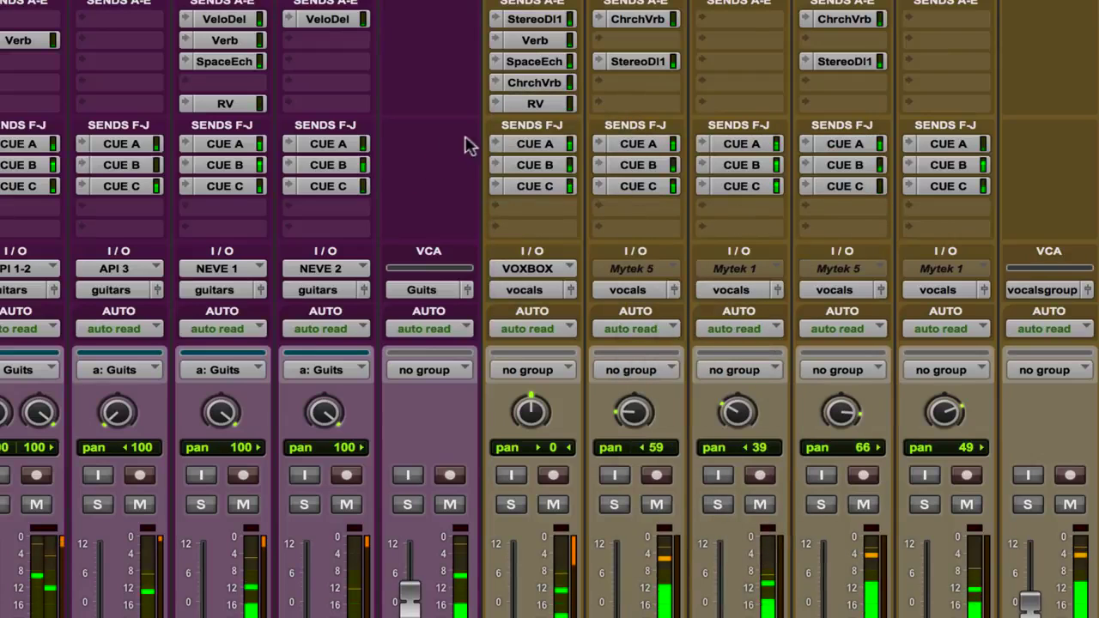
Step: Expand sends F-J across the mixer to show the level, pan and mute controls of the cue sends
left_click(492, 146)
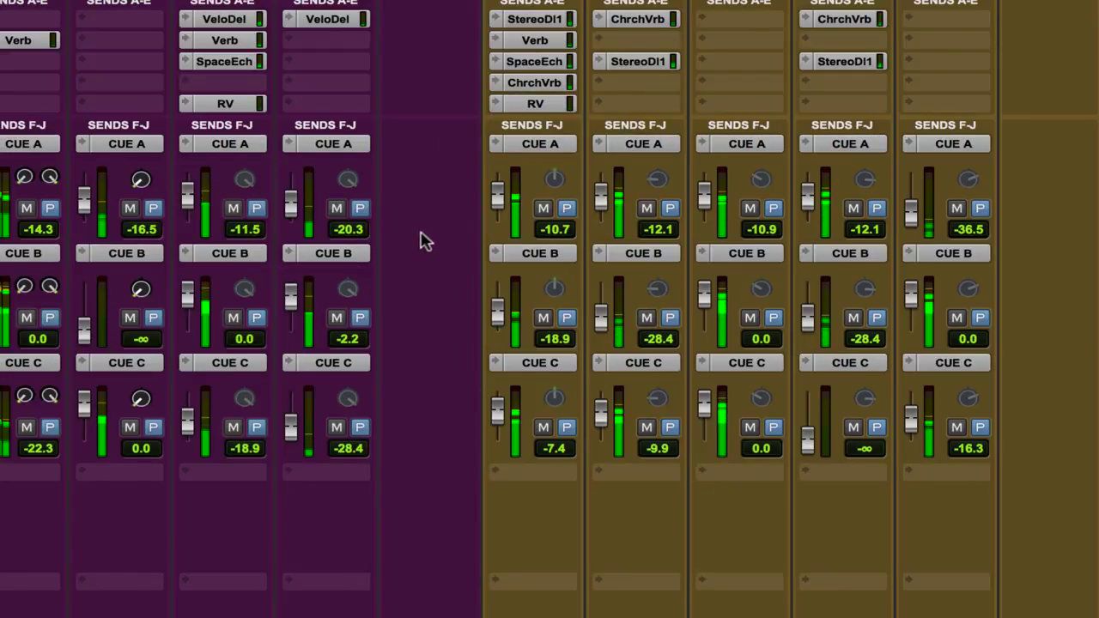
scroll(421, 240, "down", 3)
scroll(420, 241, "down", 1)
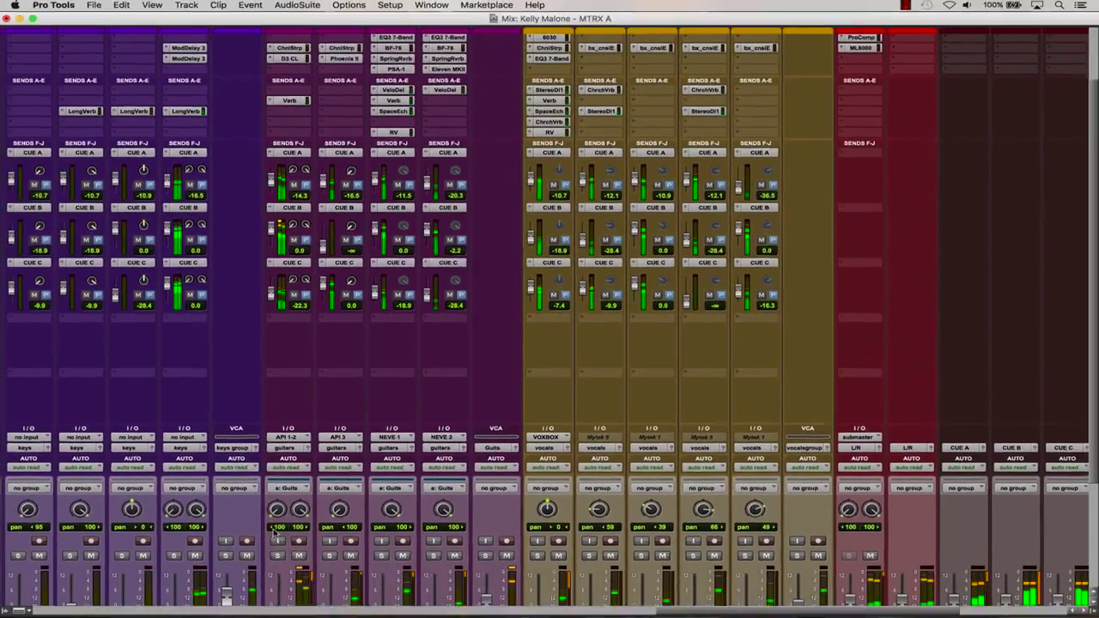
Step: Solo the AcstcXY, PtlTrio and Noise tracks in turn and clear all the solos again
left_click(277, 554)
left_click(176, 554)
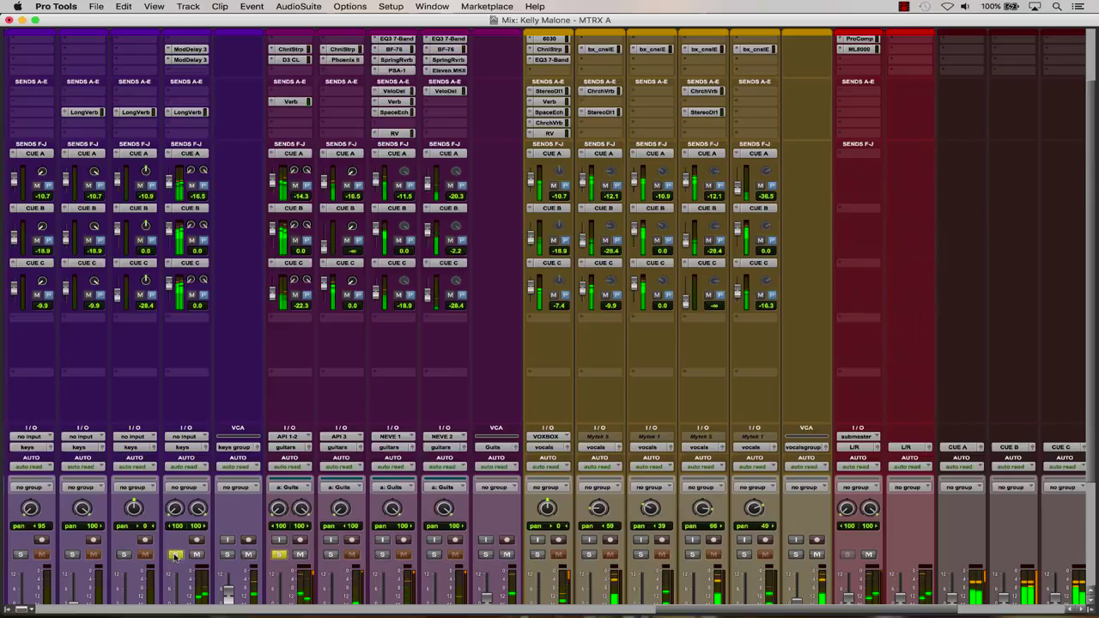
left_click(124, 554)
left_click(176, 554)
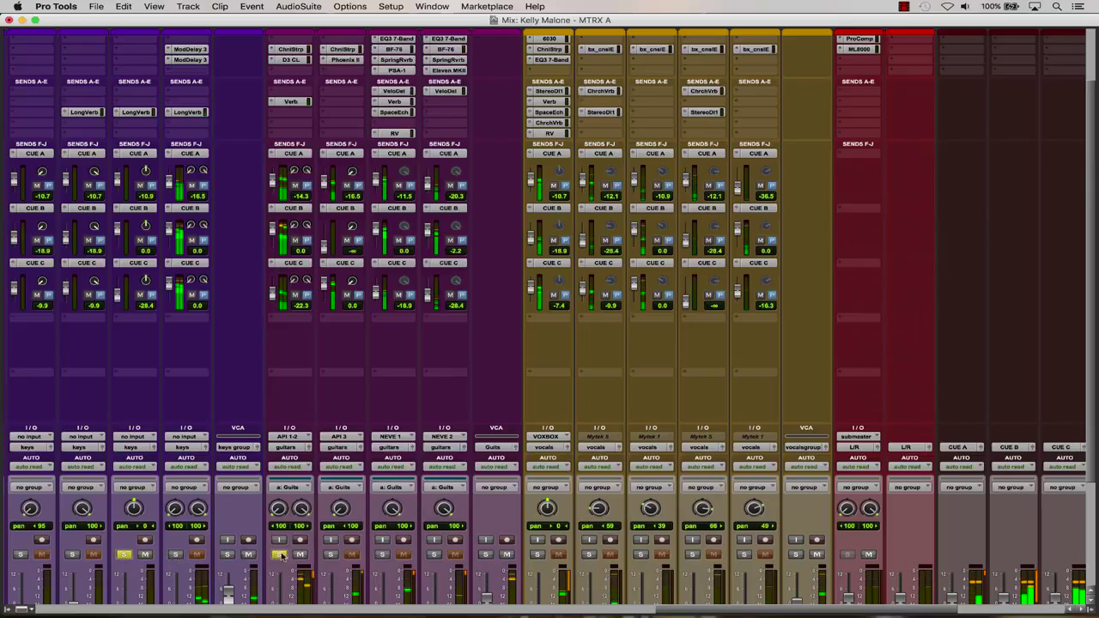
left_click(277, 554)
left_click(123, 554)
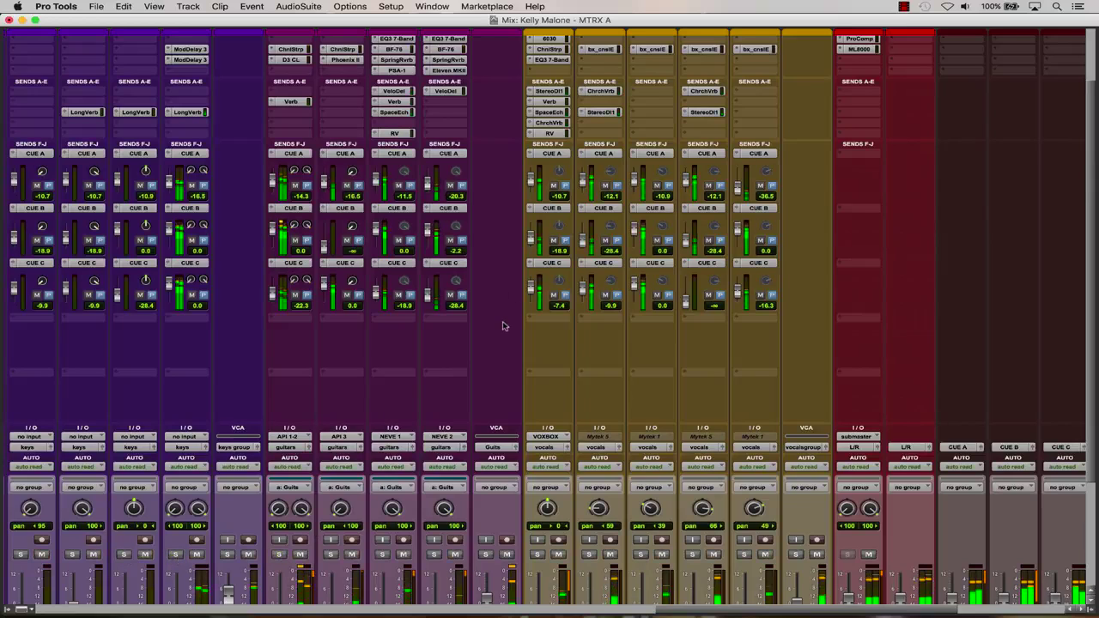
Step: Return sends F-J to the compact list view across the mixer
scroll(529, 171, "right", 1)
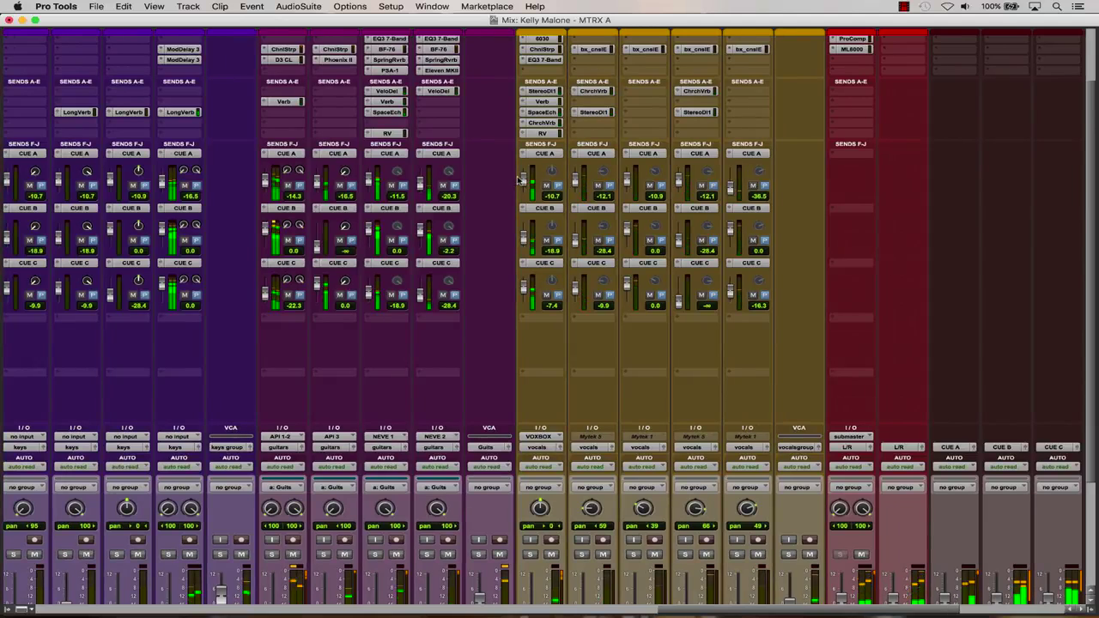
left_click(525, 153, "super")
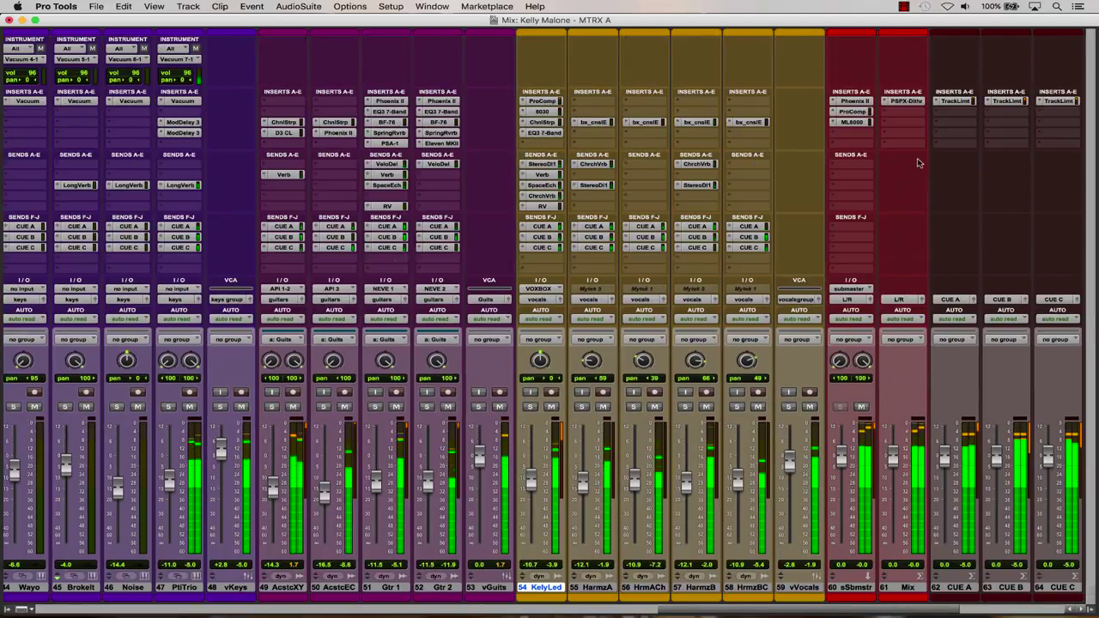
Step: Select the CUE A, CUE B and CUE C master faders in turn and open the TrackLimt insert on CUE A
left_click(964, 588)
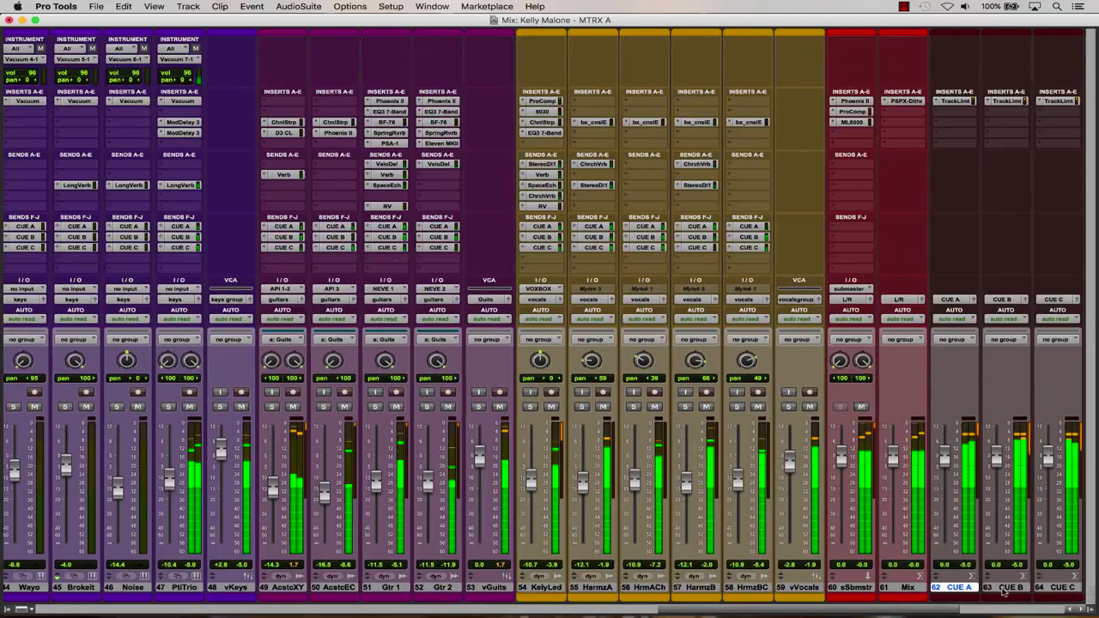
left_click(1011, 588)
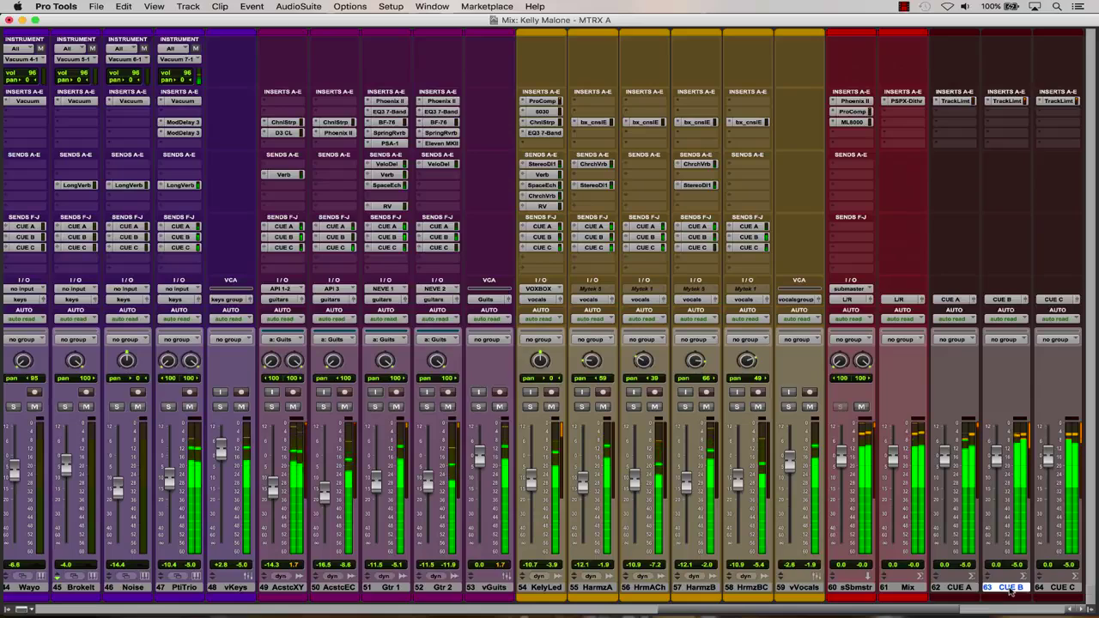
left_click(1062, 588)
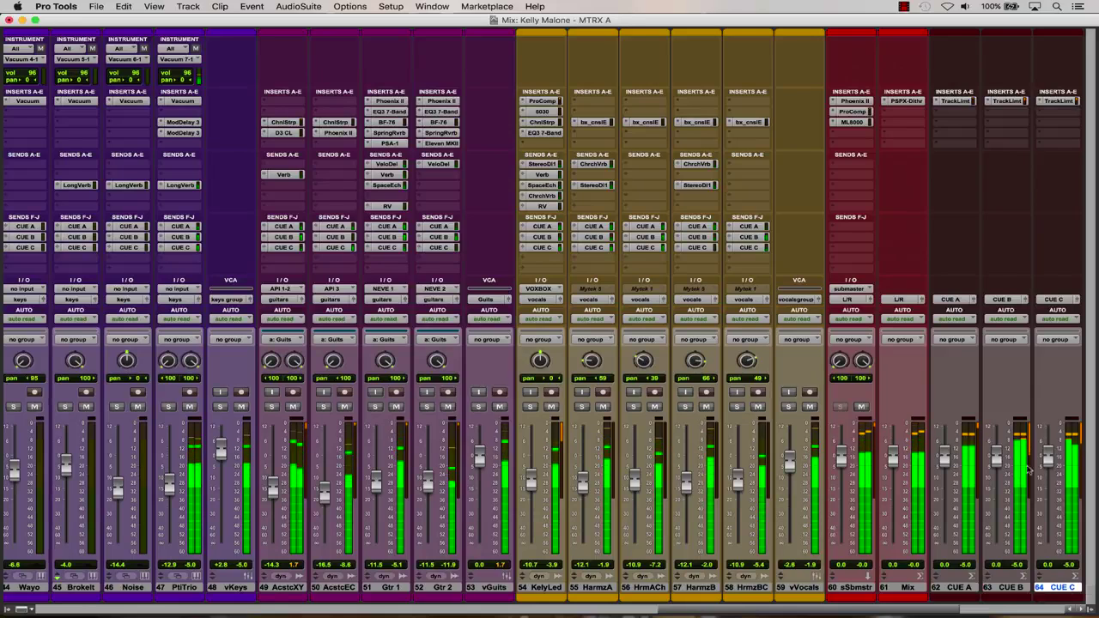
left_click(955, 100)
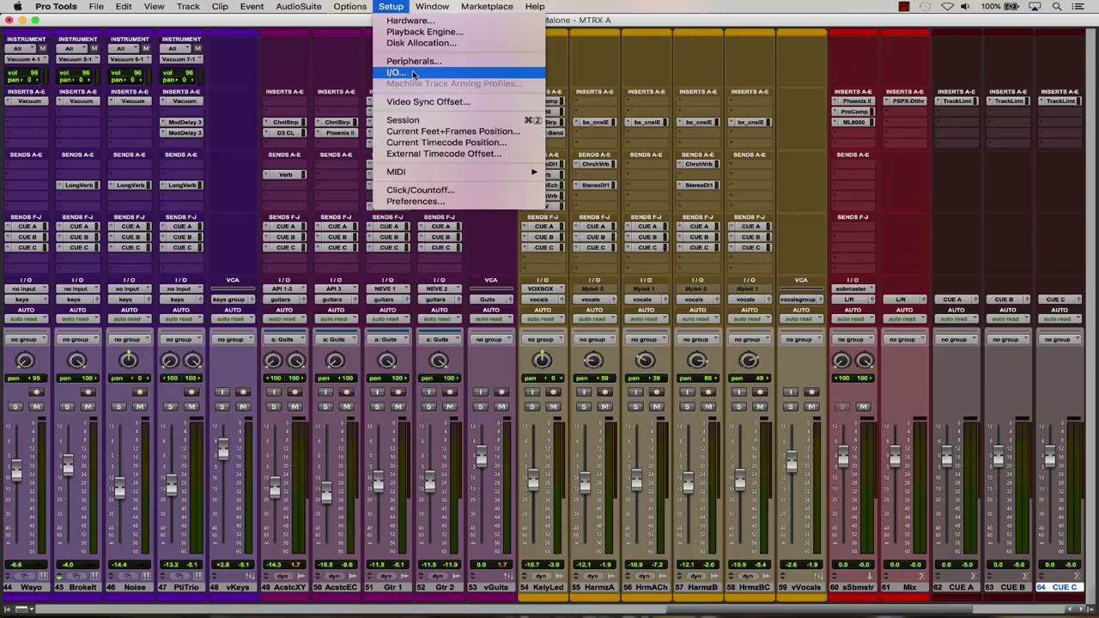
Step: Review the CUE A, CUE B and CUE C output paths and their bus-to-output mapping in the I/O Setup
left_click(413, 75)
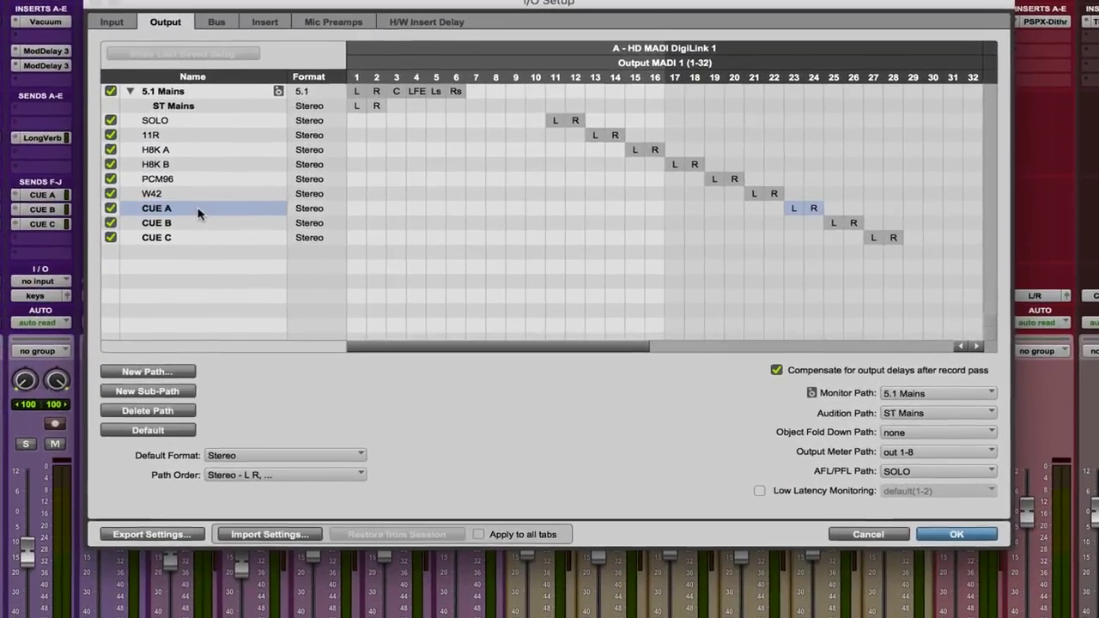
left_click(227, 225)
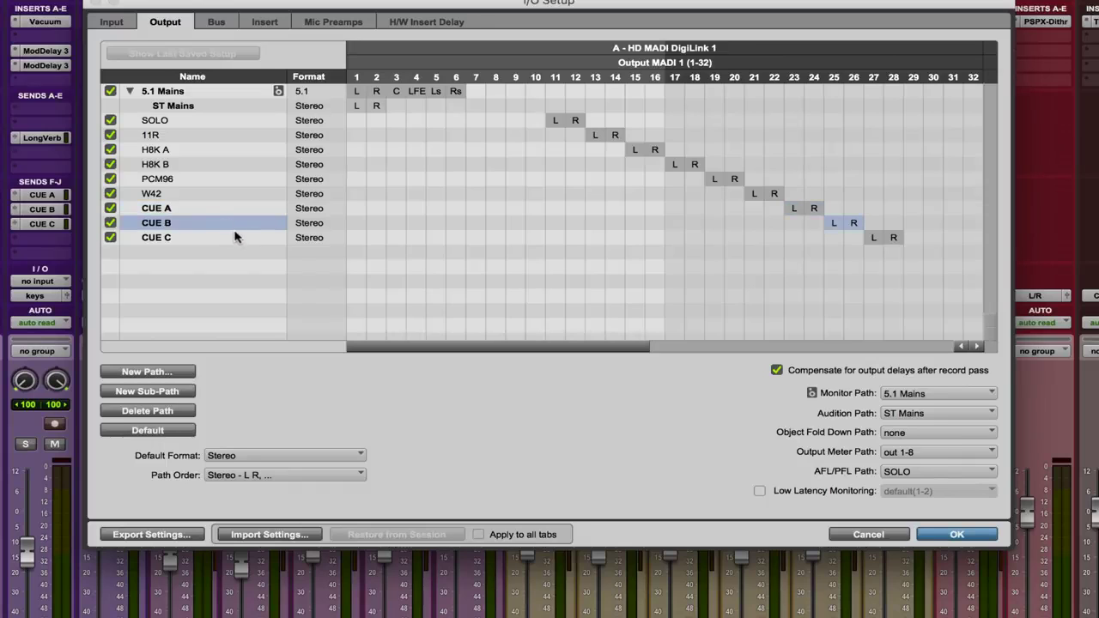
left_click(234, 239)
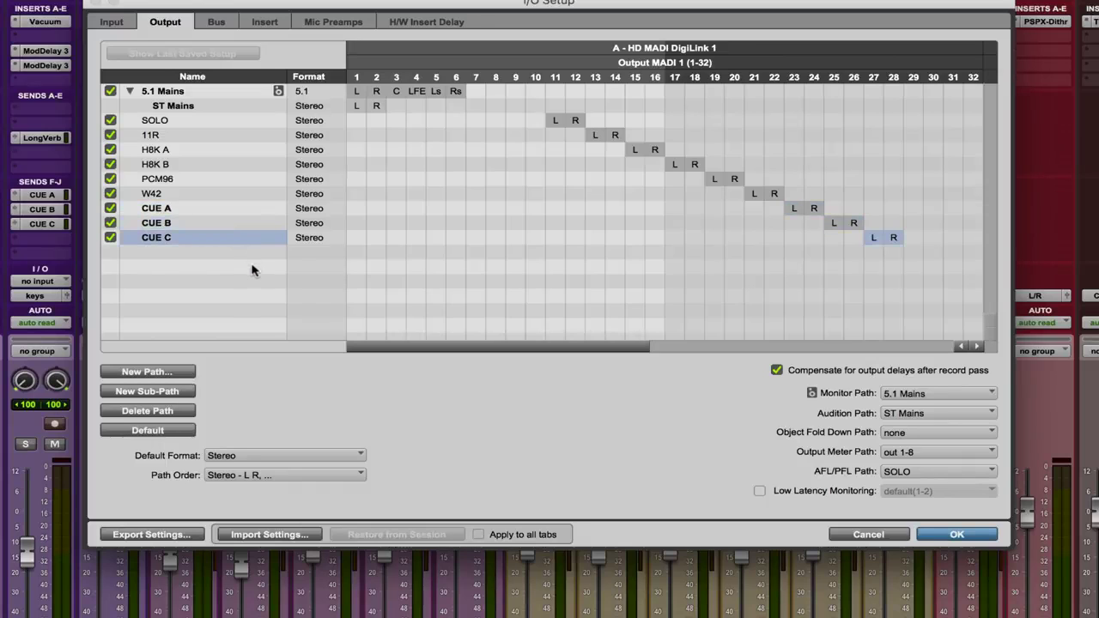
left_click(218, 26)
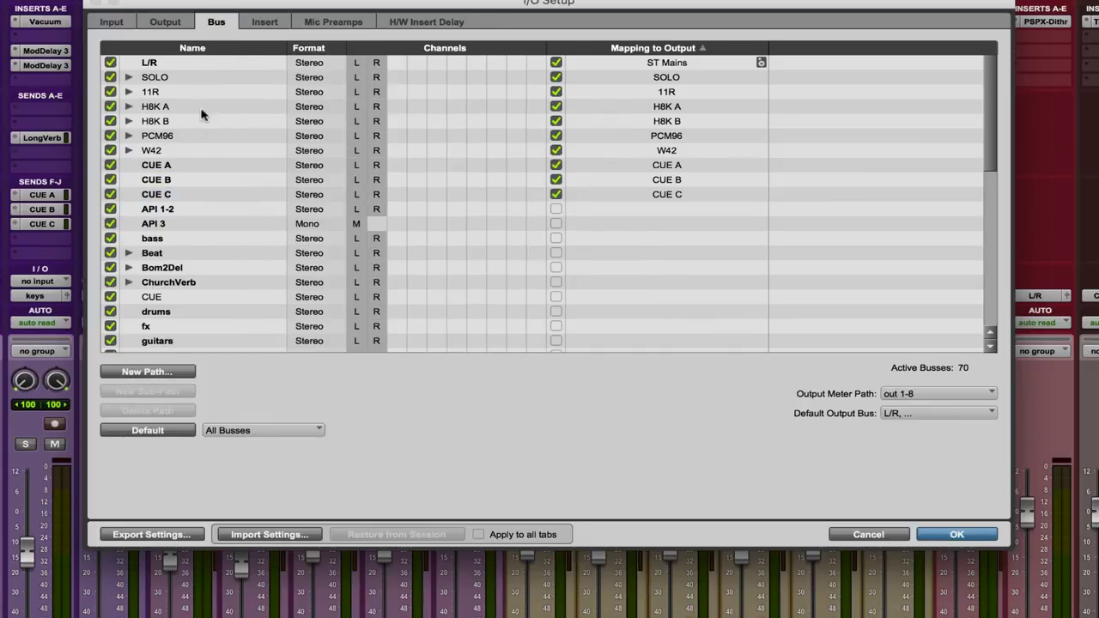
left_click(185, 165)
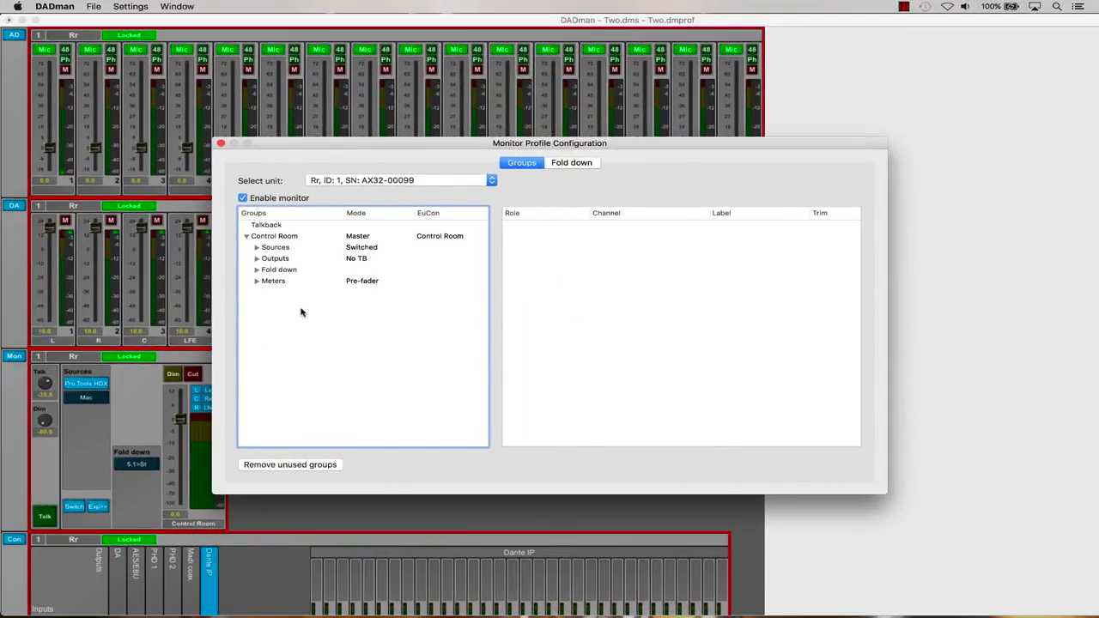
Step: In DADman's Monitor Profile Configuration, add a new monitor and name it CUE A
right_click(300, 313)
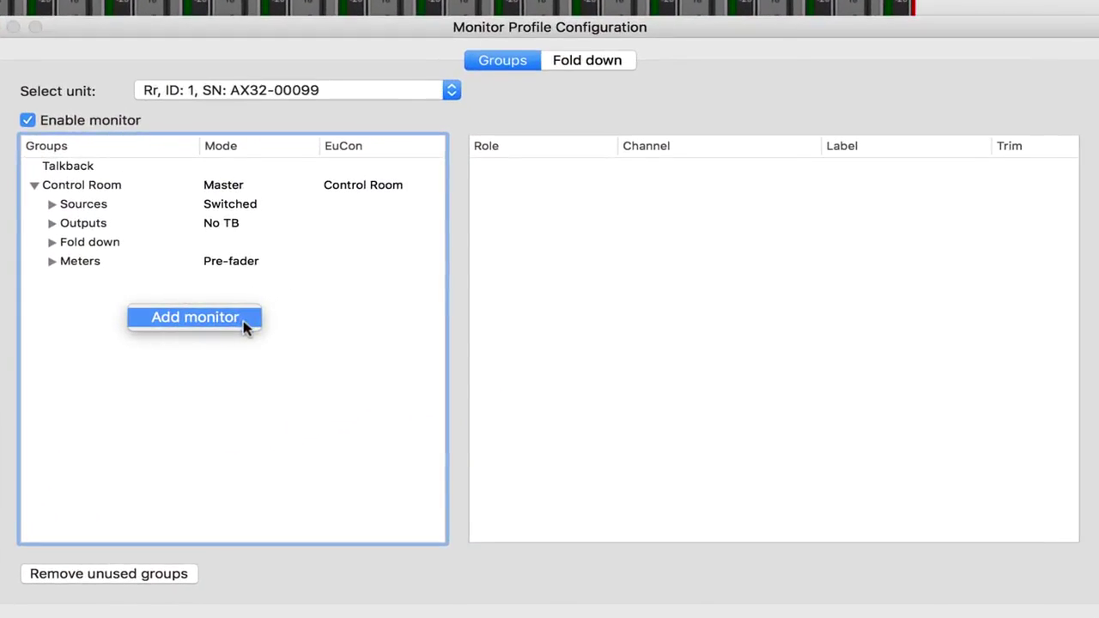
left_click(245, 326)
left_click(76, 292)
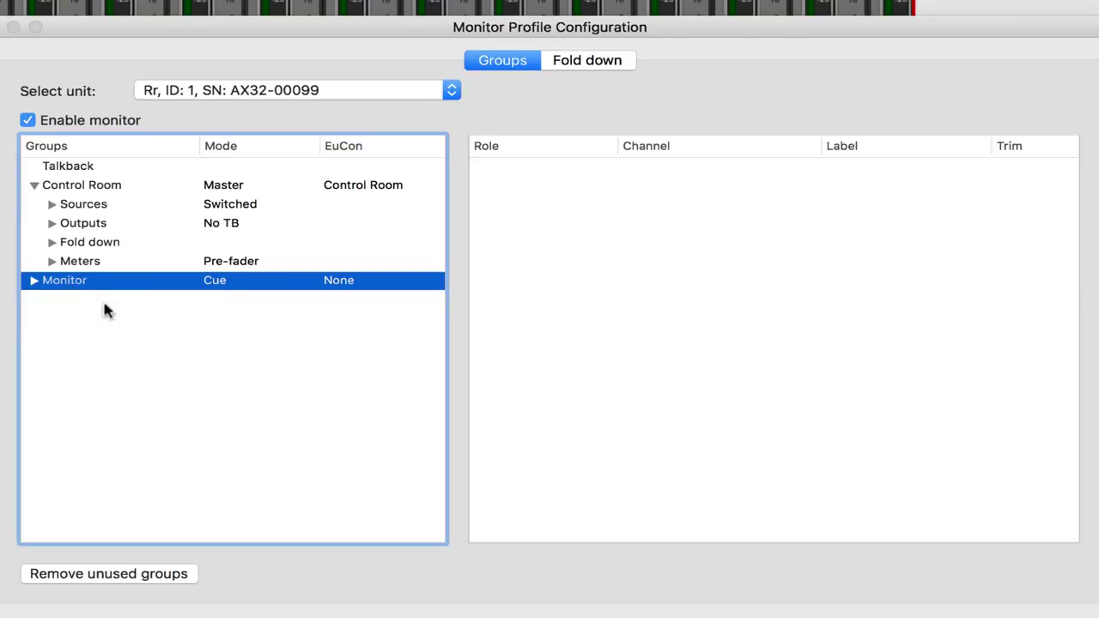
key("Return")
type("CUE A")
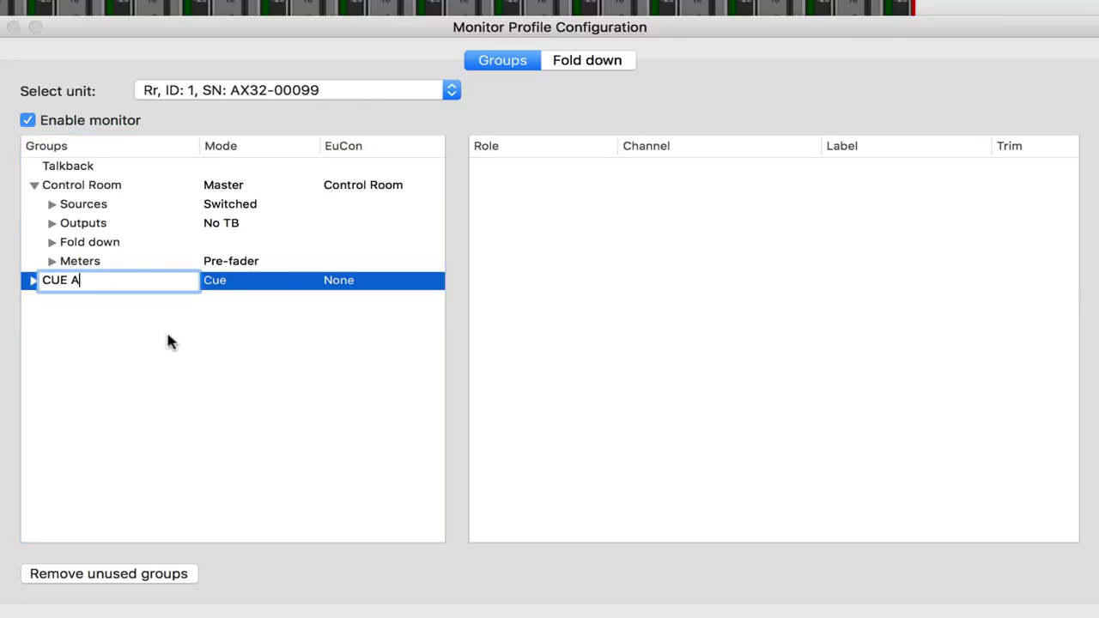
key("Return")
Step: Check the CUE A monitor's mode and set its EuCon mode to Monitor A
right_click(171, 280)
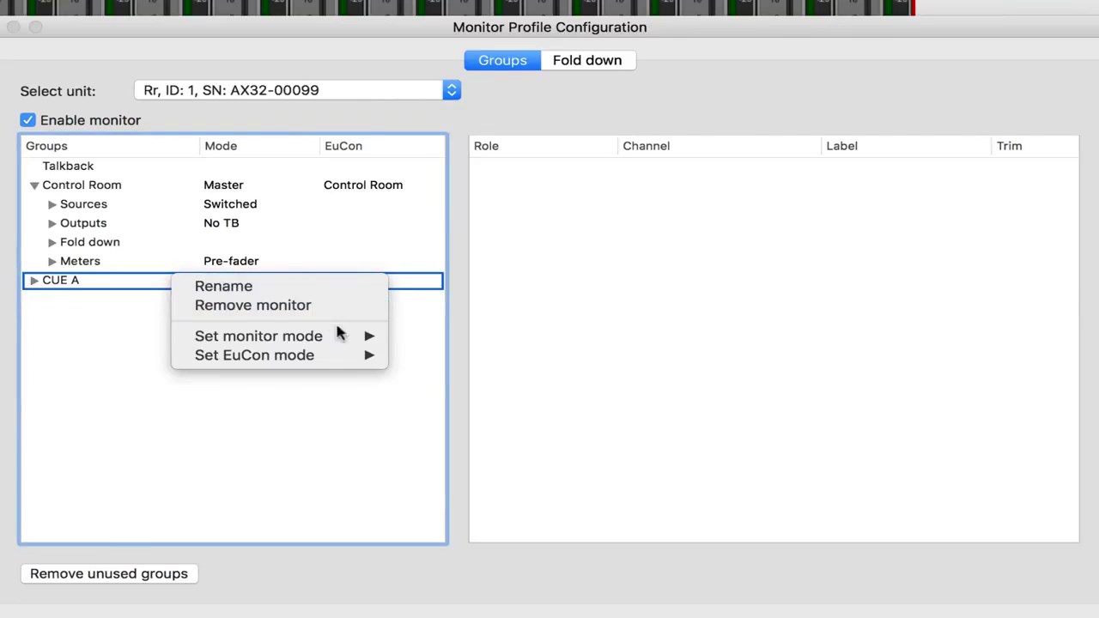
mouse_move(368, 336)
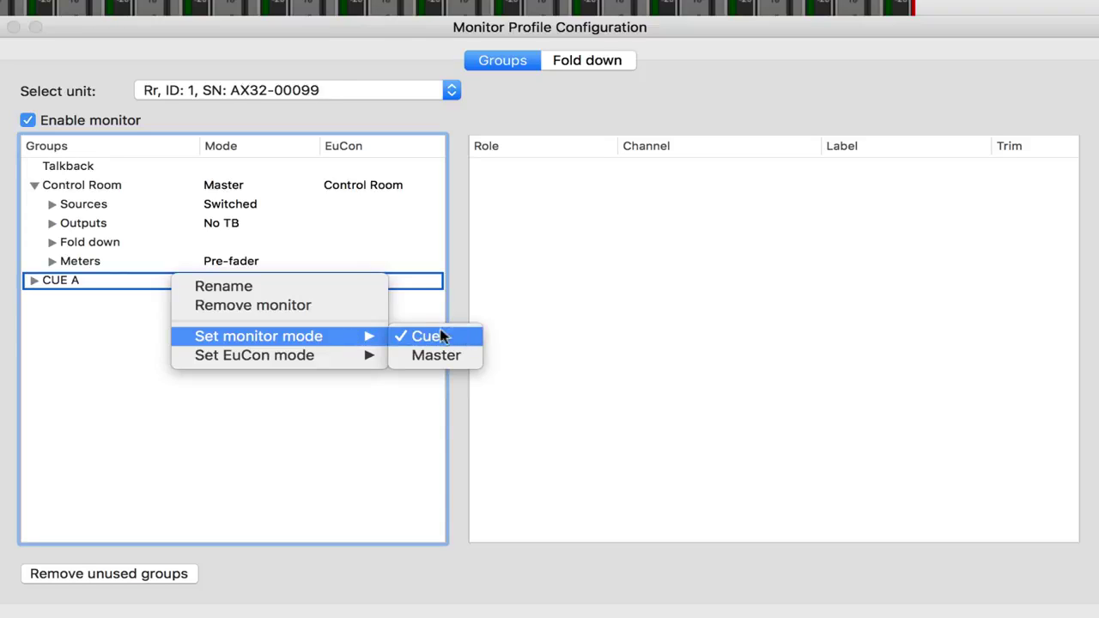
mouse_move(368, 355)
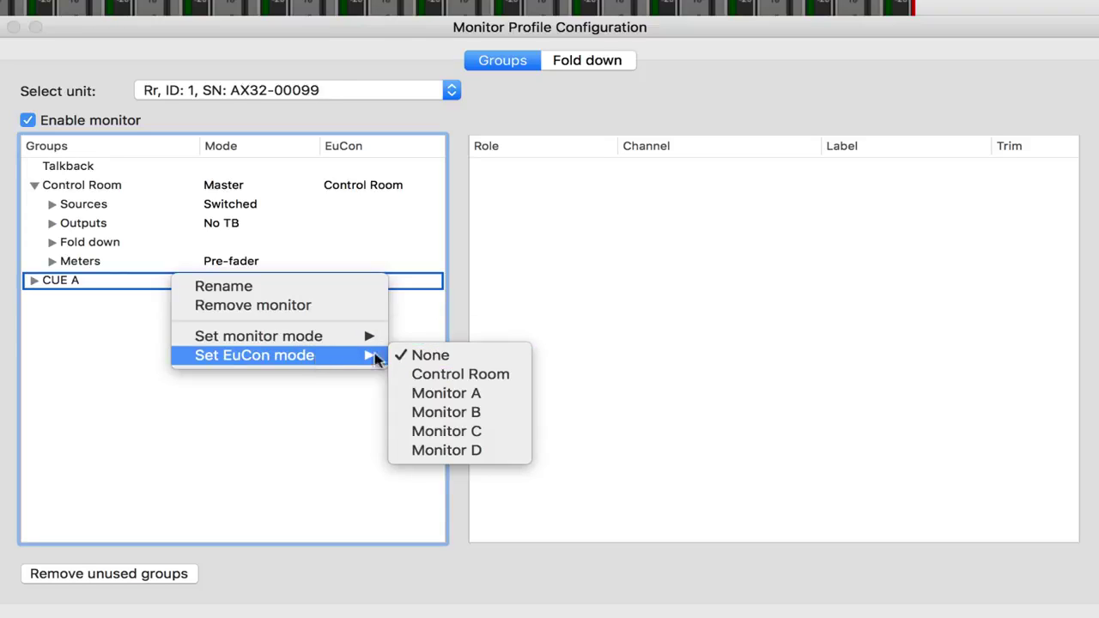
left_click(496, 393)
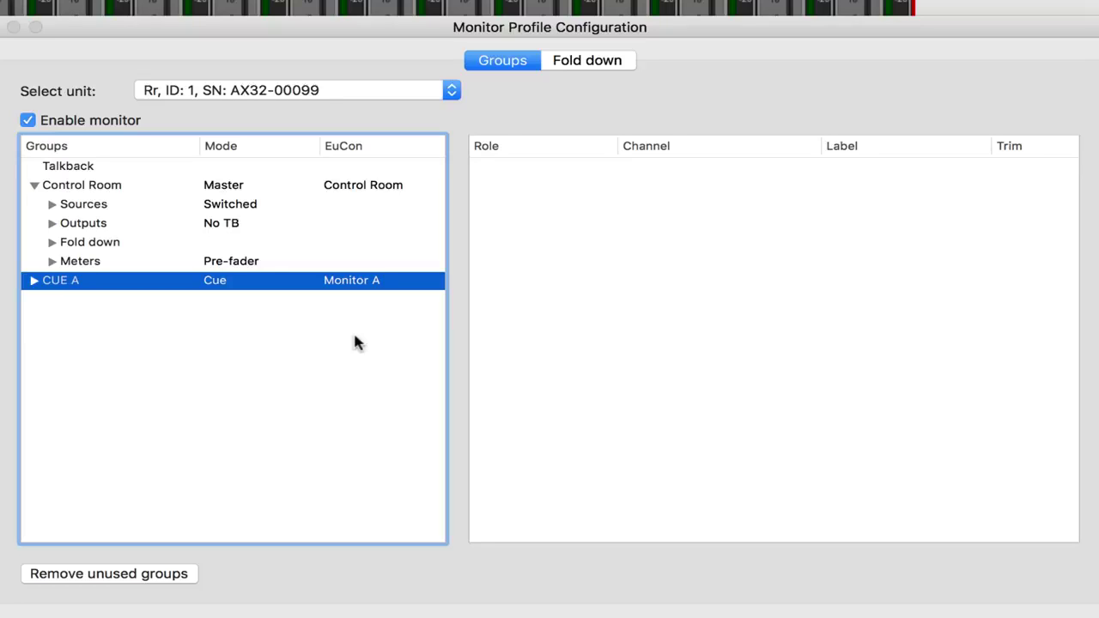
Step: Add a new stereo output set to the CUE A monitor and name it AM2-A
left_click(35, 281)
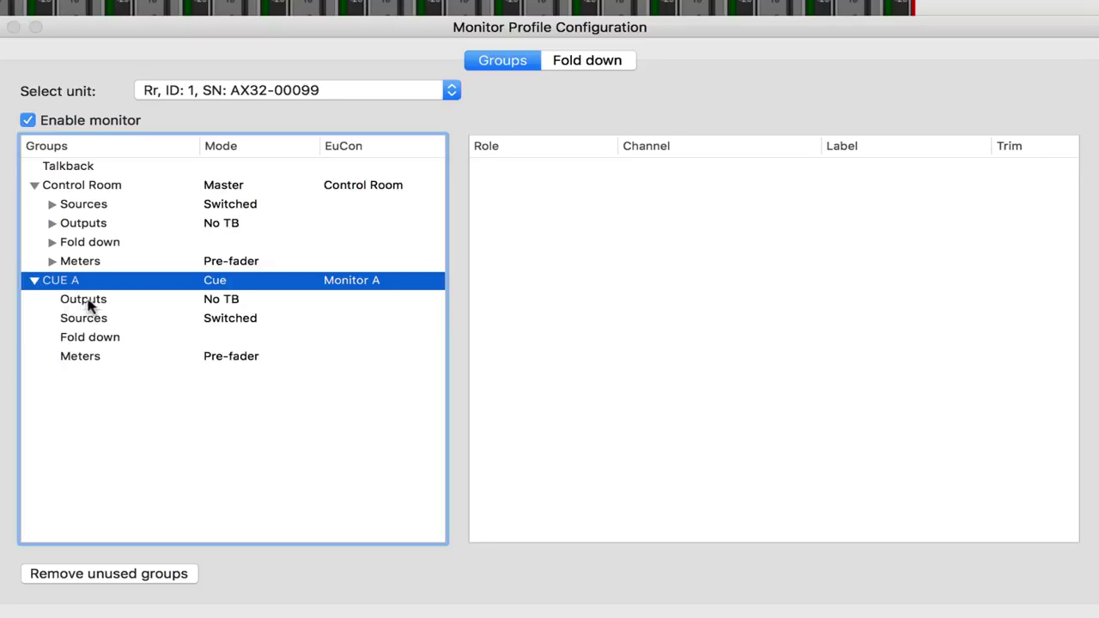
left_click(86, 299)
right_click(117, 305)
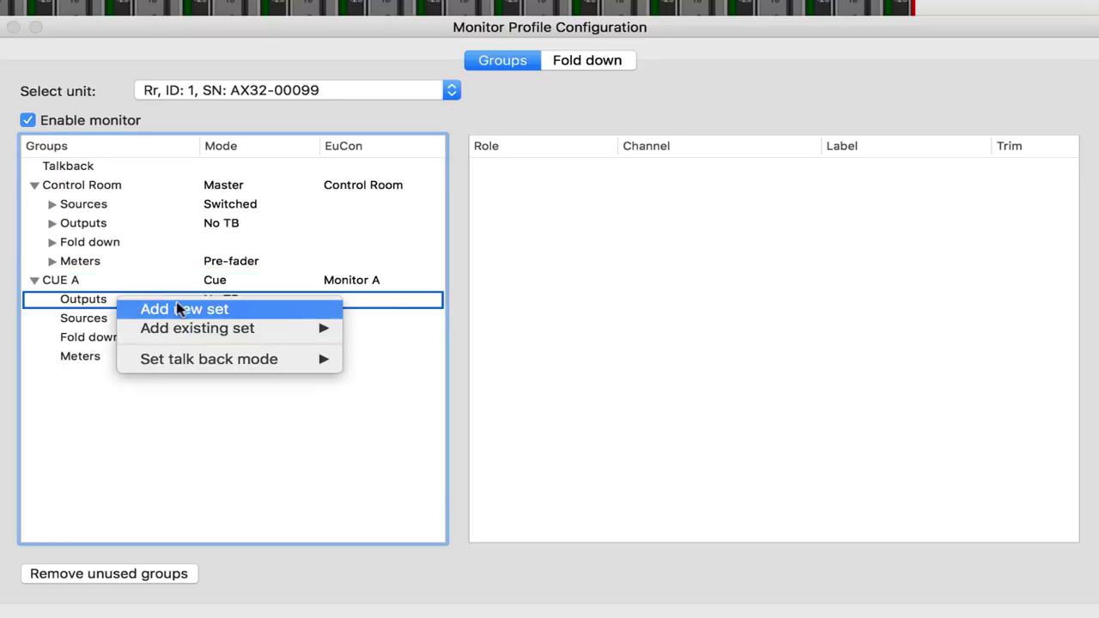
left_click(246, 309)
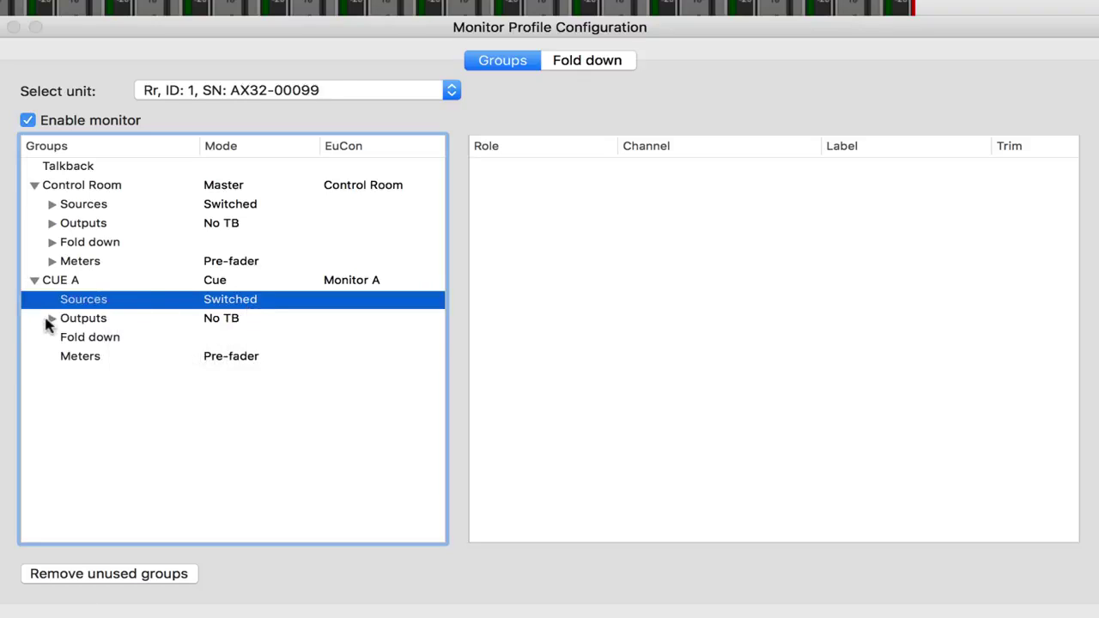
left_click(52, 318)
left_click(146, 337)
left_click(146, 340)
type("AM2")
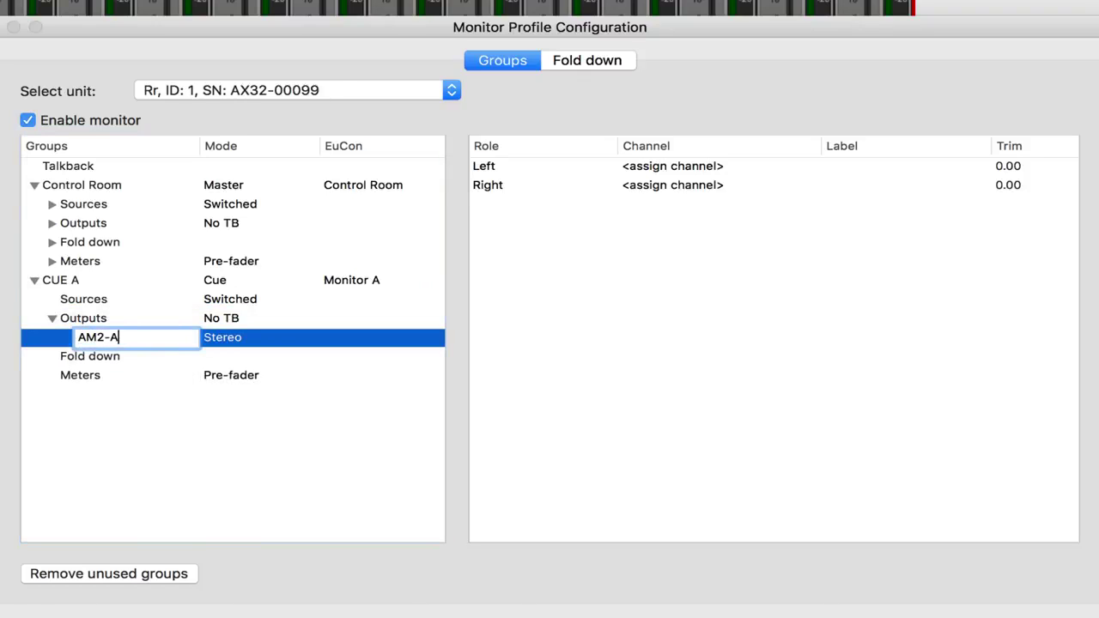
type("-A")
left_click(118, 352)
left_click(142, 340)
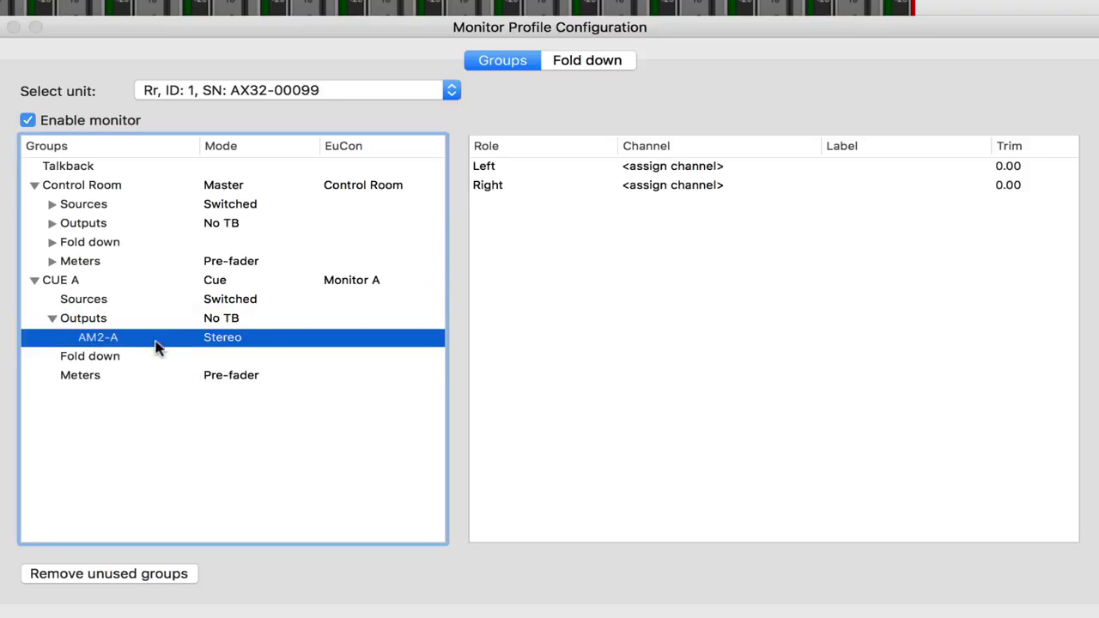
Step: Assign the AM2-A output set's left channel to Dante IP, ch. 9 and its right channel to Dante IP, ch. 10
left_click(669, 167)
mouse_move(799, 268)
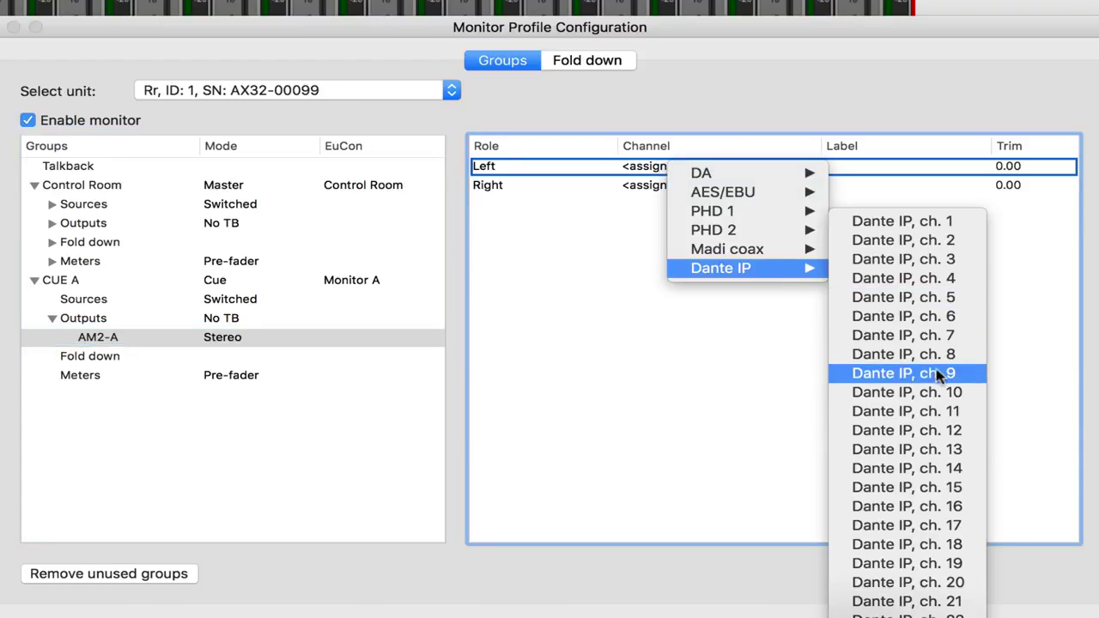
left_click(904, 373)
left_click(712, 190)
mouse_move(766, 292)
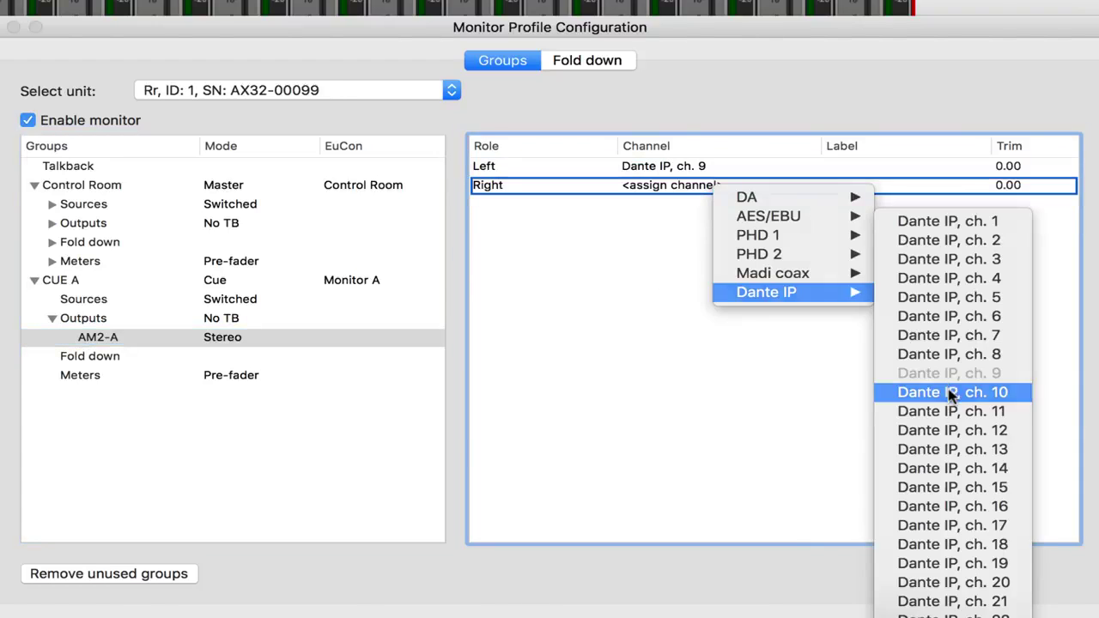
left_click(948, 392)
Step: Label the AM2-A output set's left channel AM2-A-L and its right channel AM2-A-R
double_click(906, 166)
type("AM2-A-L")
key("Return")
type("A")
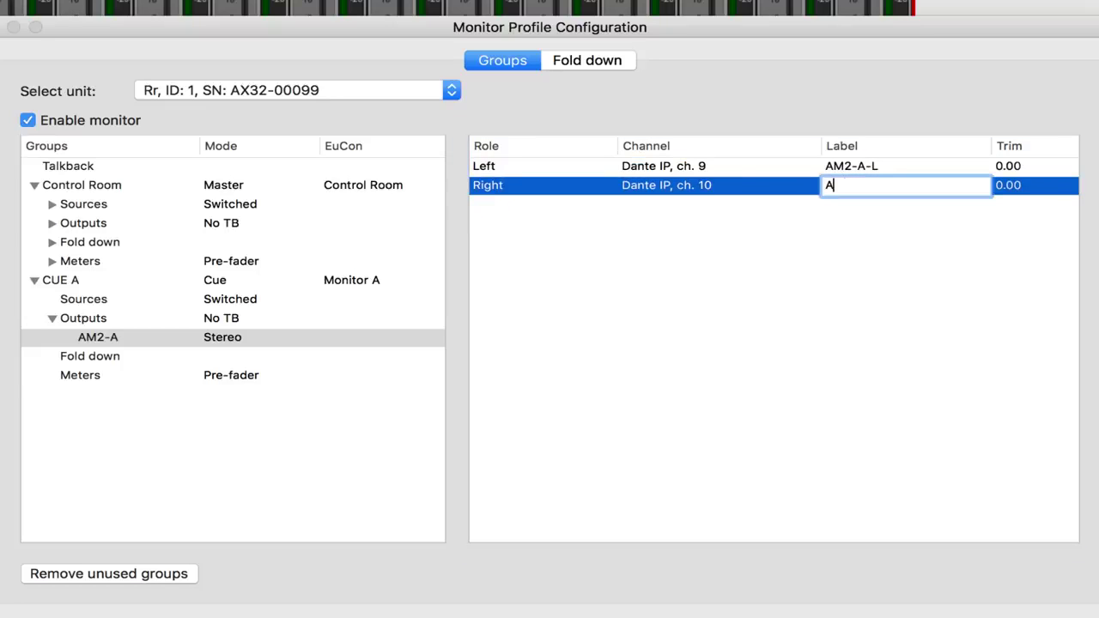
type("M2-A-R")
key("Return")
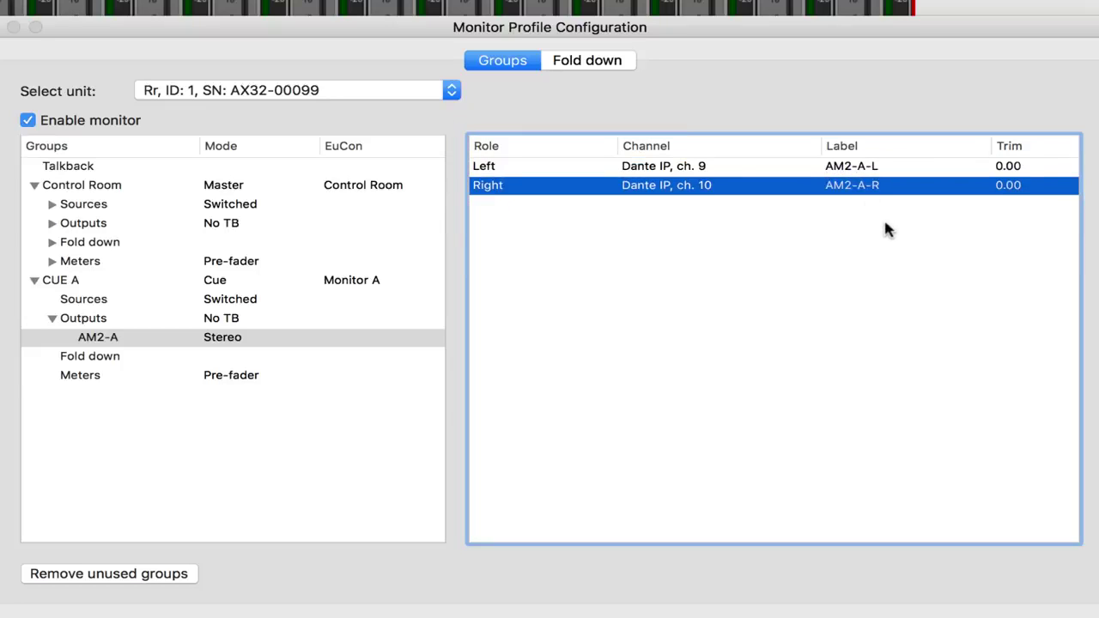
Step: Add a new stereo source to the CUE A monitor and name it PT: CUE A
left_click(75, 300)
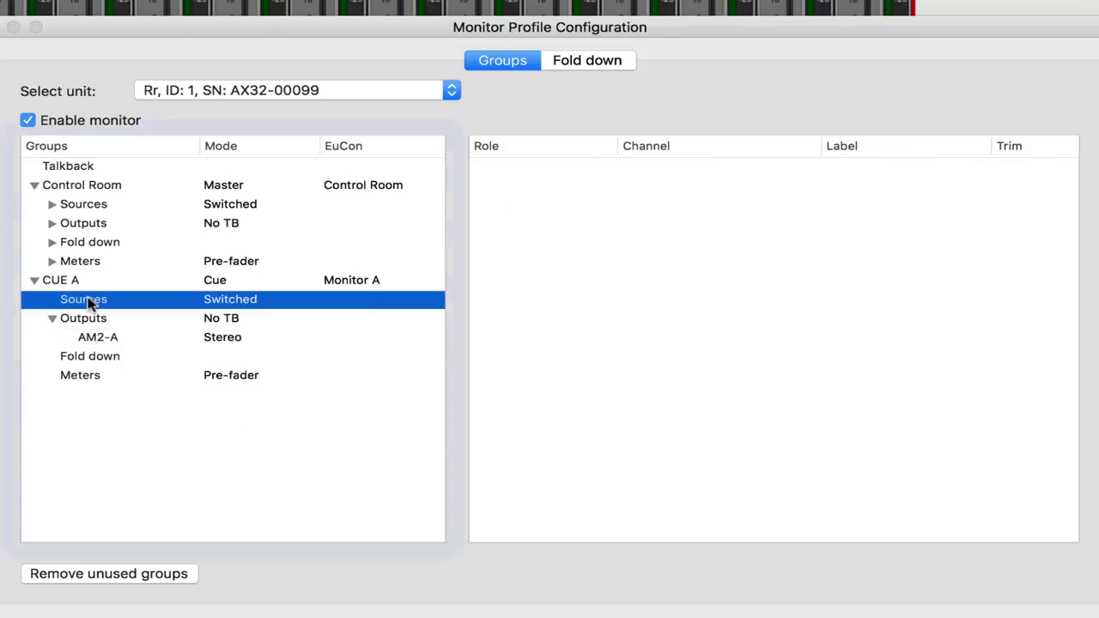
right_click(89, 300)
left_click(182, 308)
type("PT")
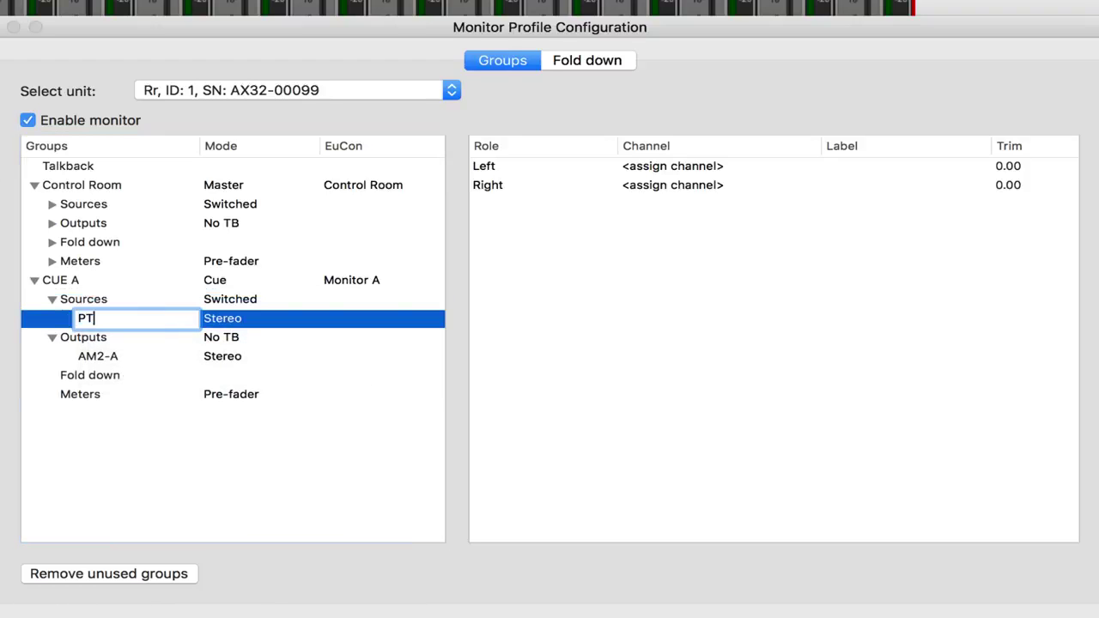
type(": CUE A")
key("Return")
Step: Assign the PT: CUE A source's left channel to PHD 1, ch. 23 and its right channel to PHD 1, ch. 24
left_click(673, 166)
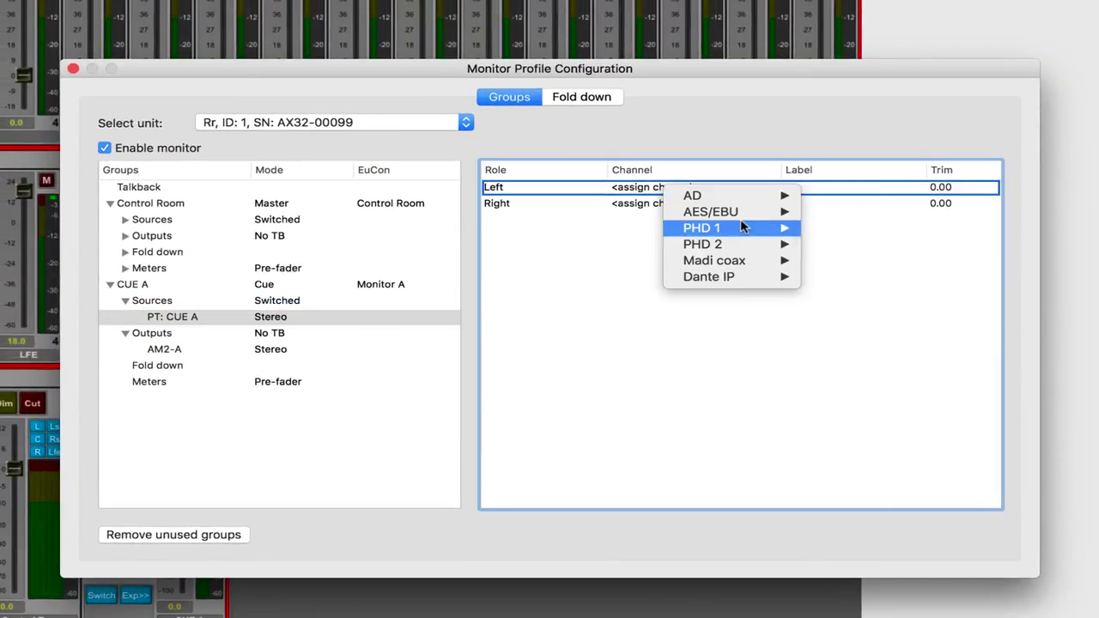
mouse_move(744, 227)
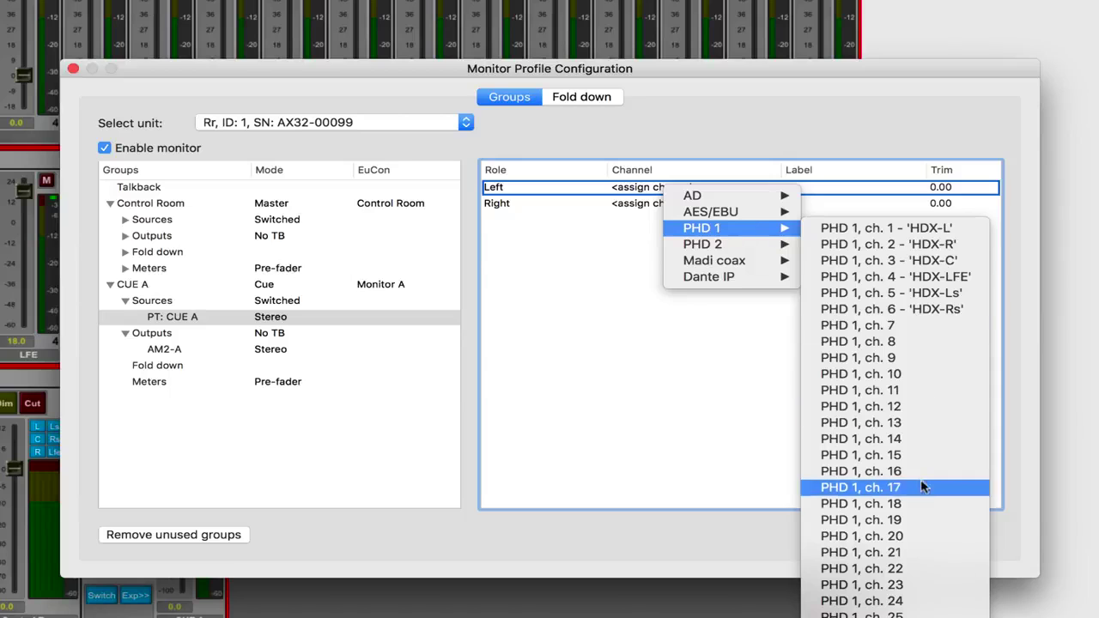
left_click(926, 589)
left_click(640, 204)
mouse_move(821, 249)
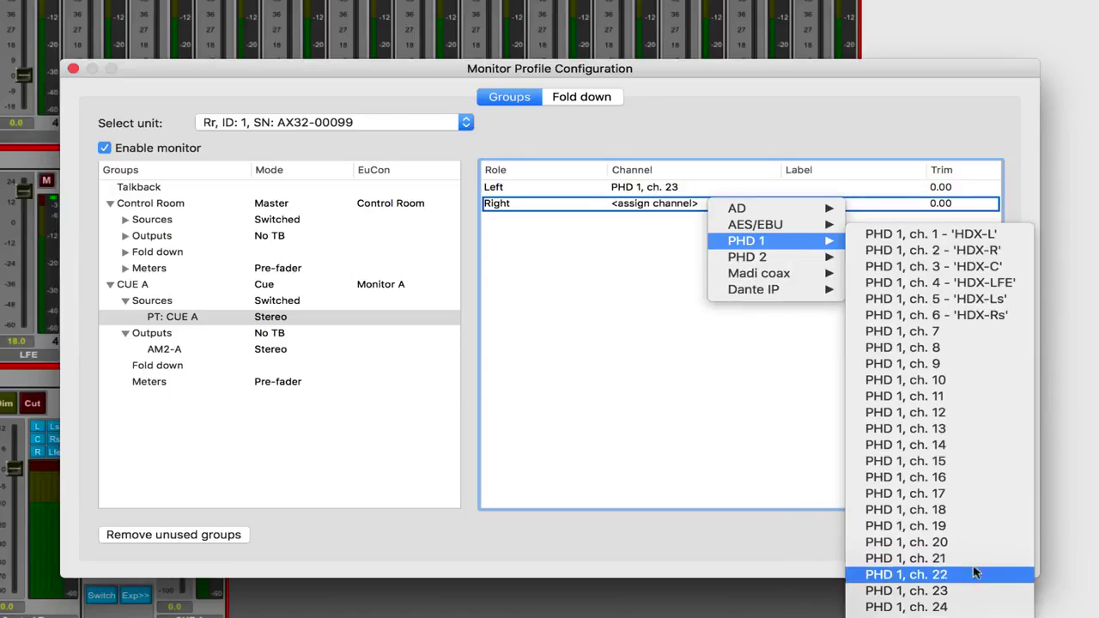
left_click(975, 611)
Step: Label the PT: CUE A source's channels PT: CUE A-L and PT: CUE A-R
left_click(785, 186)
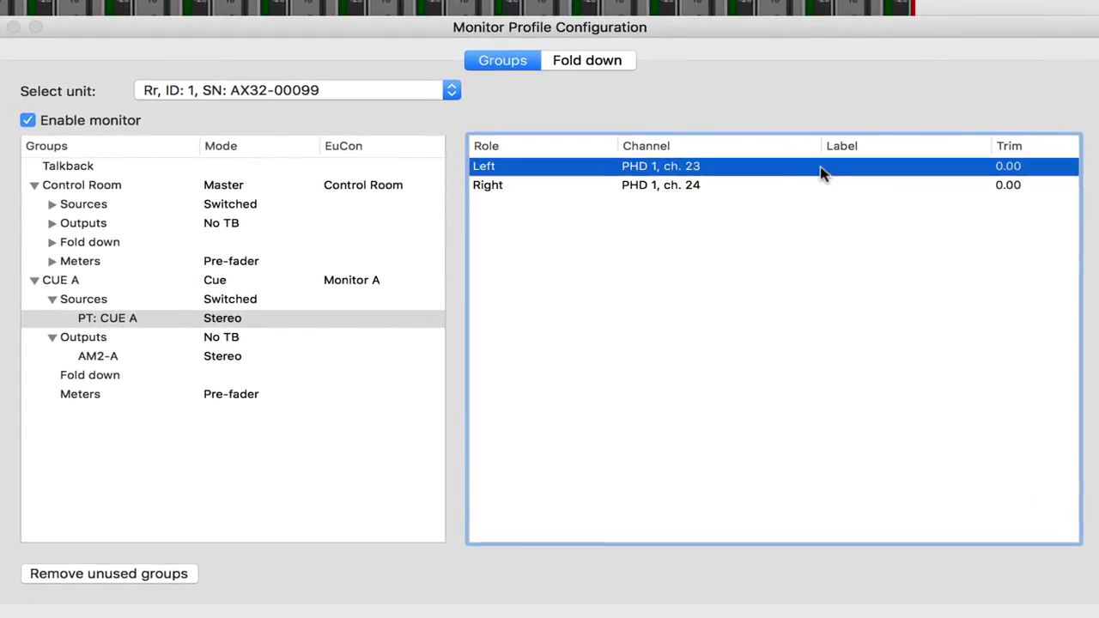
left_click(808, 190)
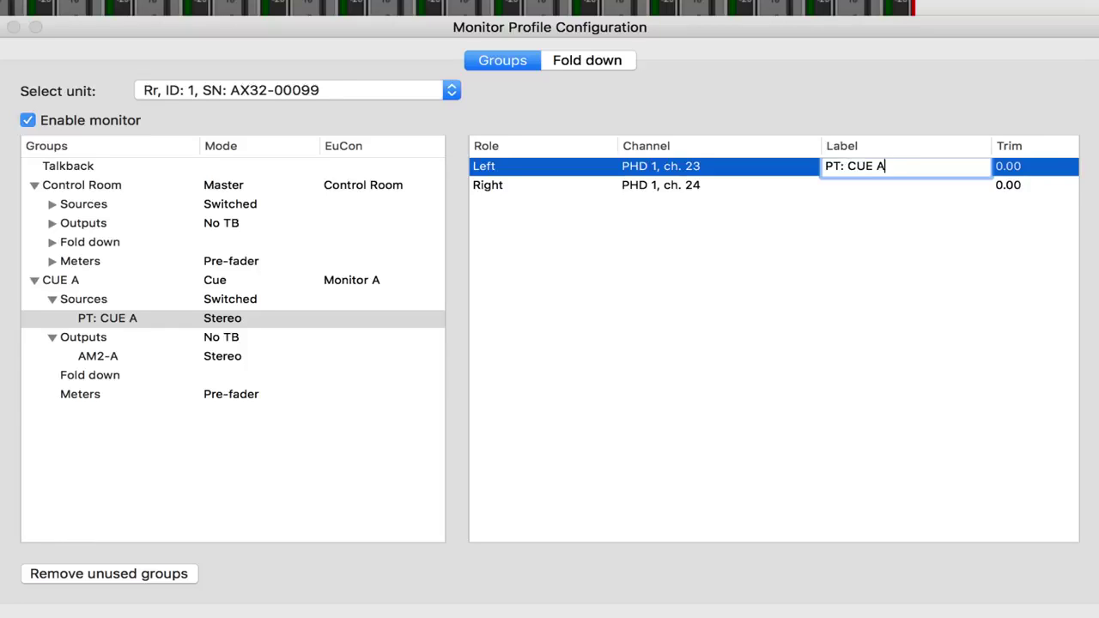
type("PT: CUE A-L")
key("Return")
type("PT")
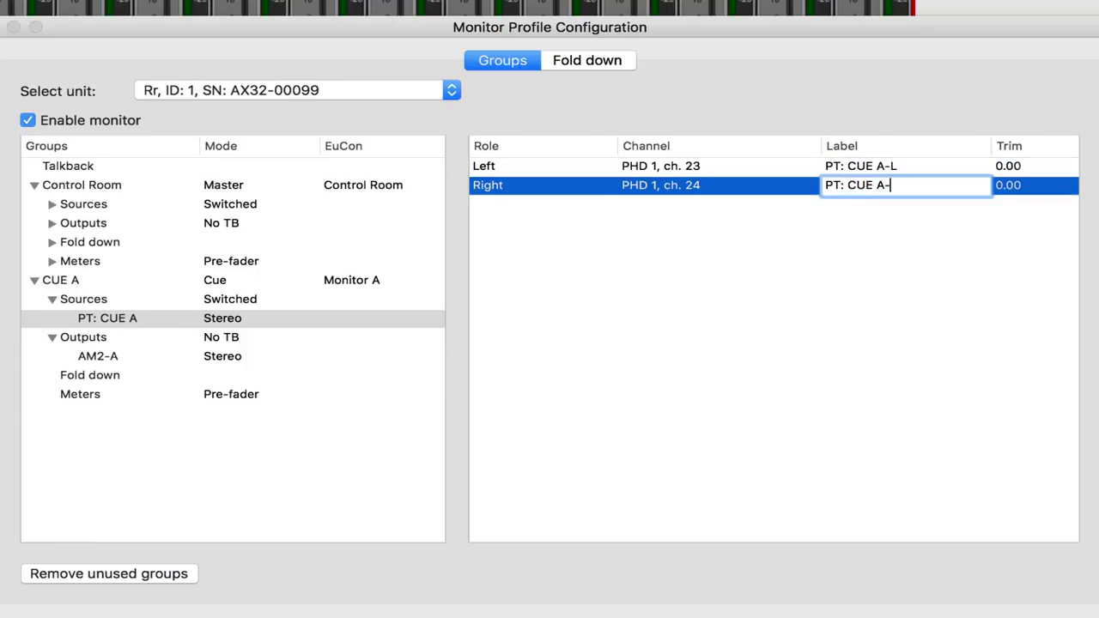
key("Return")
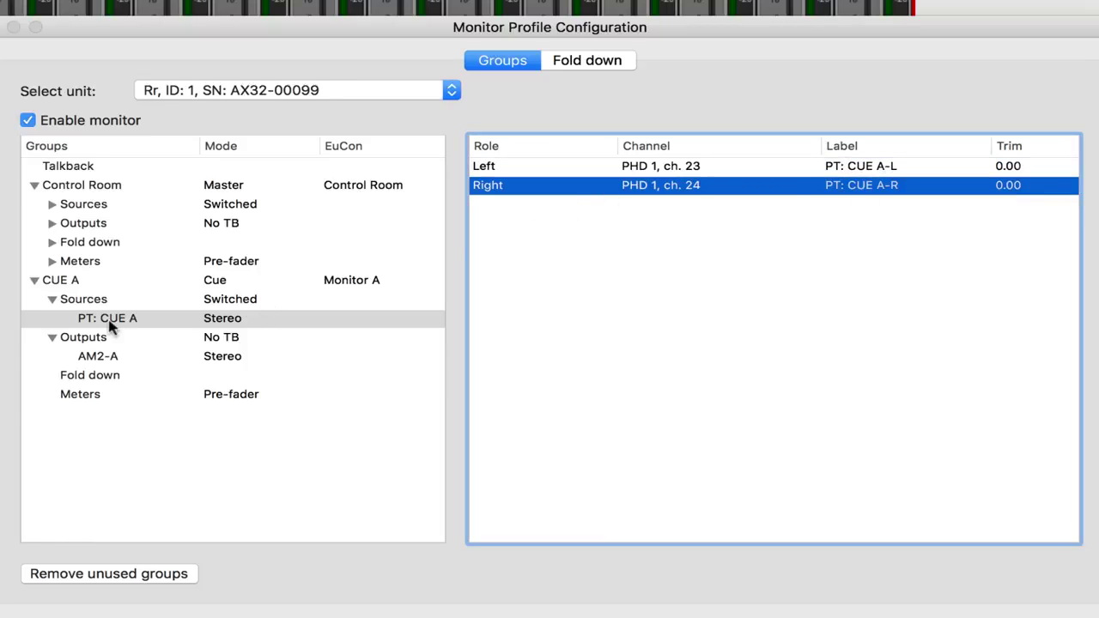
Step: Add stereo sources PT: CUE B and PT: CUE C to CUE A, labelling PT: CUE C's channels PT: CUE C-L and PT: CUE C-R
right_click(89, 300)
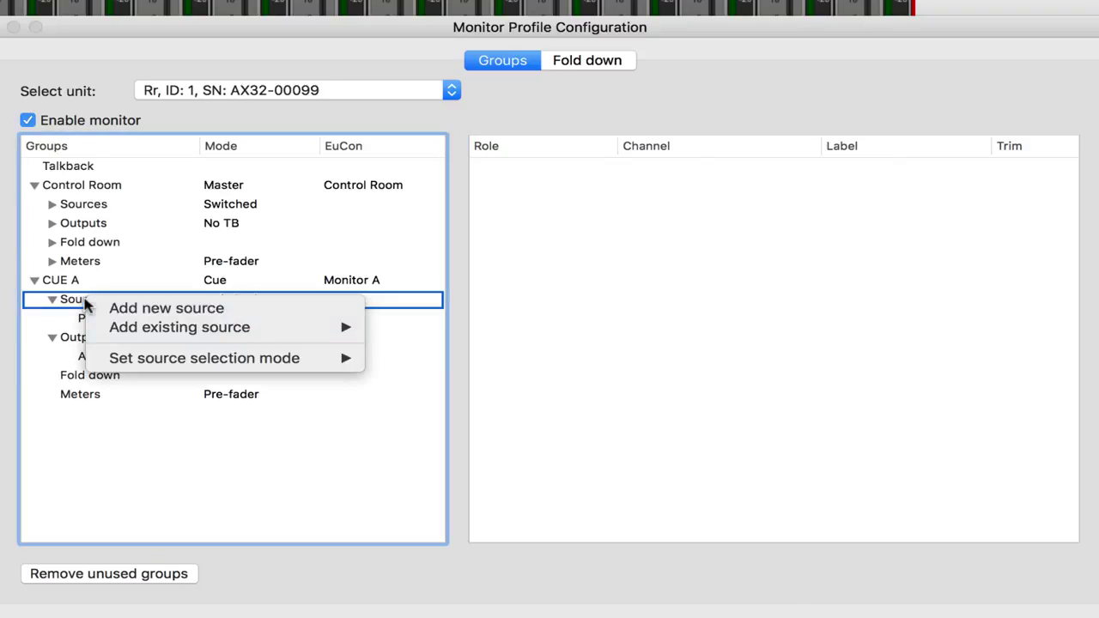
left_click(115, 307)
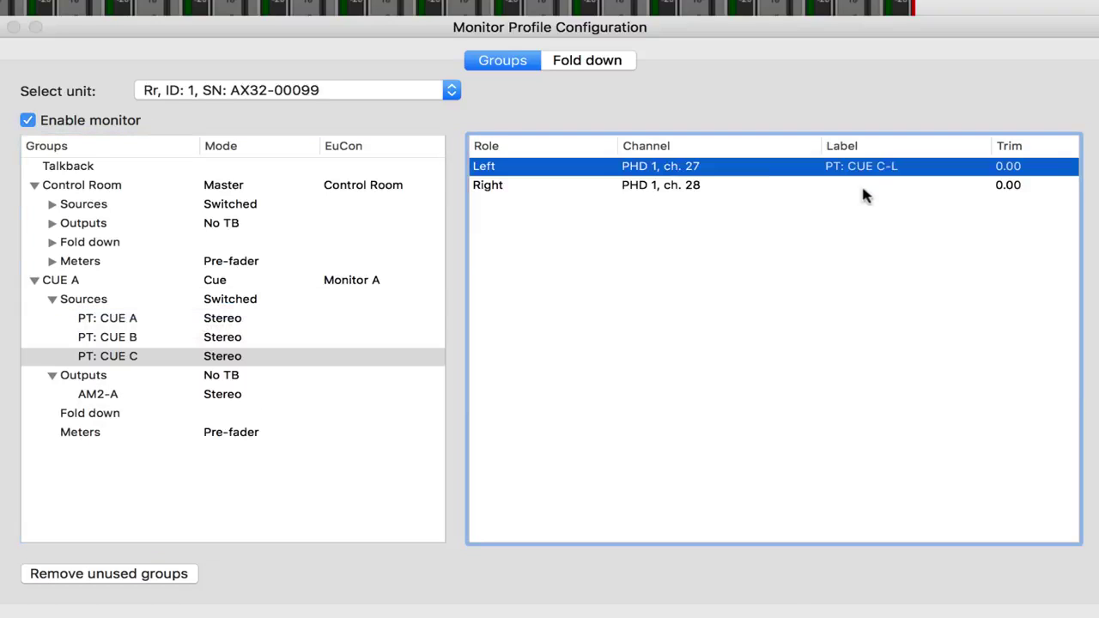
left_click(840, 185)
left_click(856, 188)
type("PT: CUE")
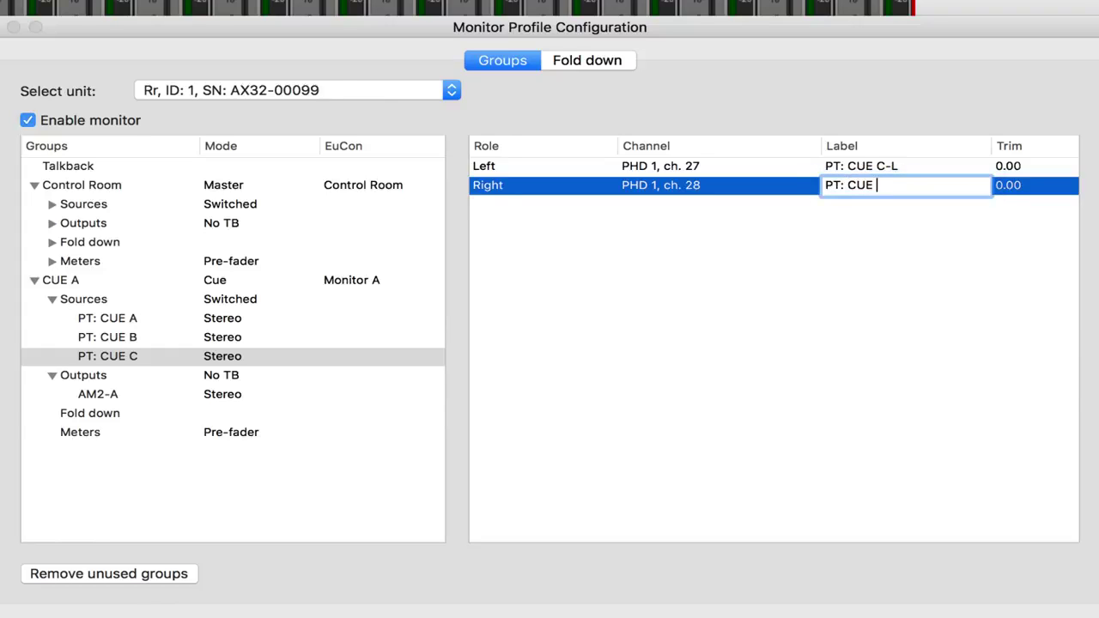
type(" C-R")
key("Return")
Step: Add the existing Pro Tools HDX and Mac sources to the CUE A monitor and check their channel assignments
left_click(147, 302)
right_click(153, 300)
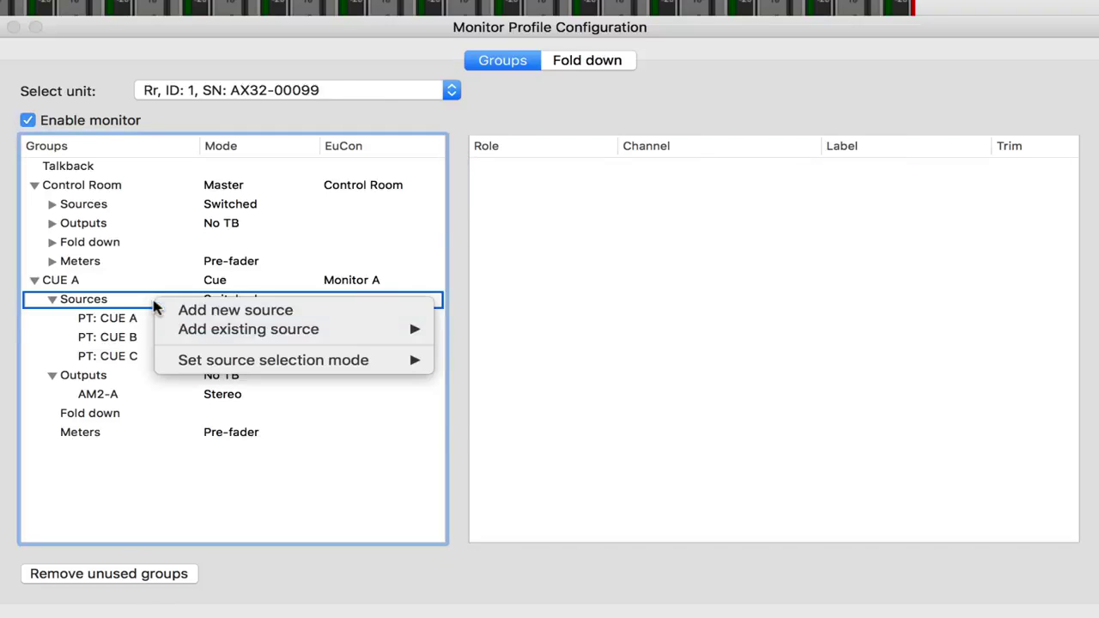
mouse_move(347, 335)
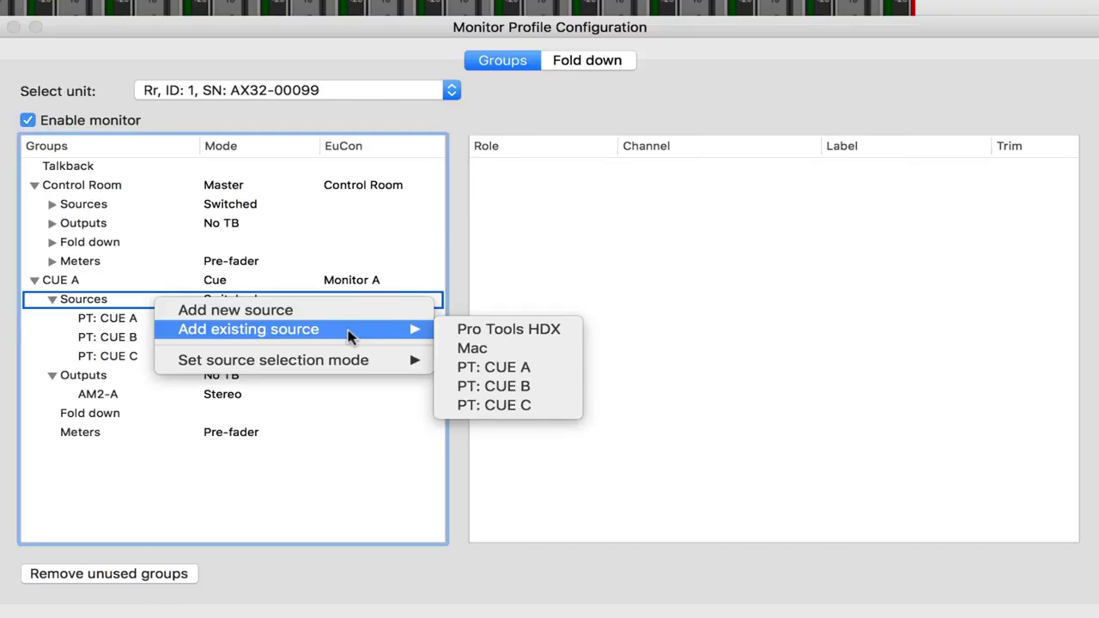
left_click(572, 331)
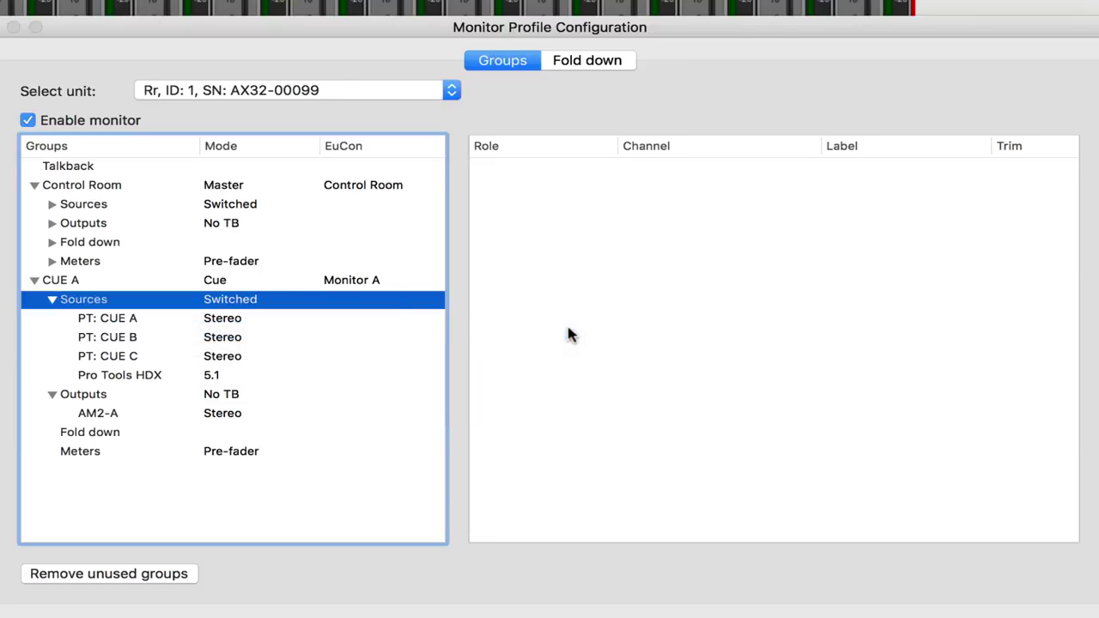
right_click(165, 304)
mouse_move(344, 330)
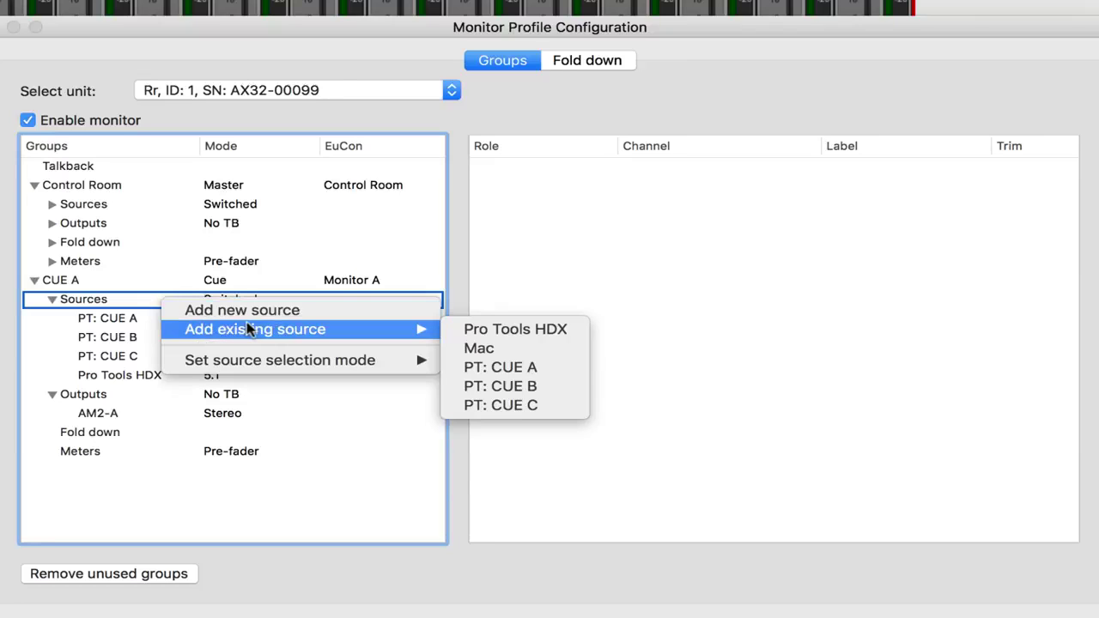
left_click(518, 352)
left_click(147, 376)
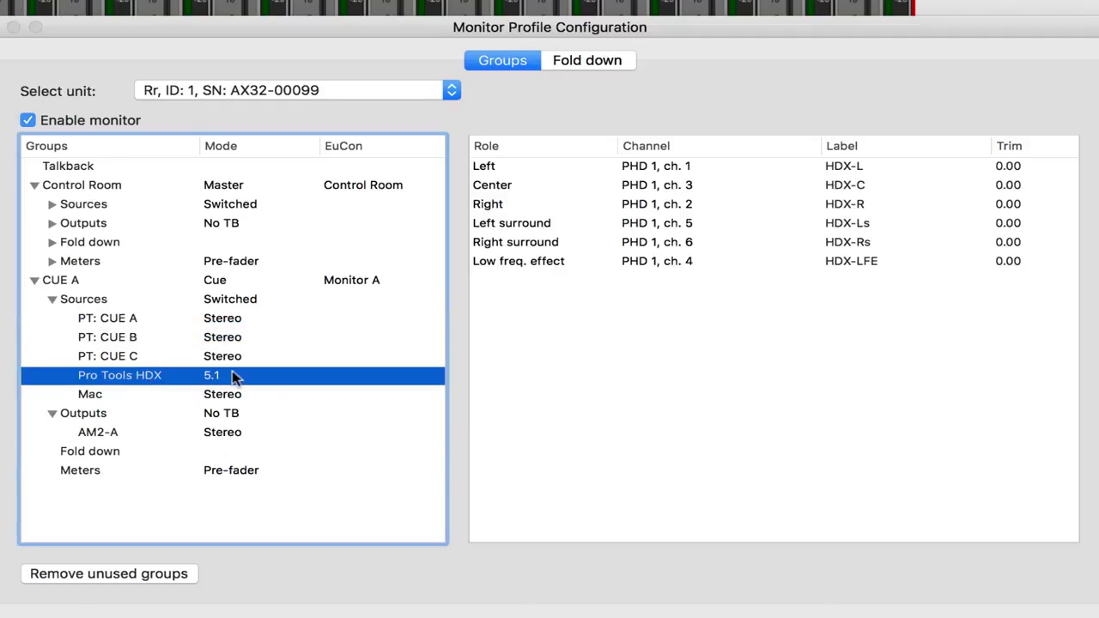
left_click(176, 396)
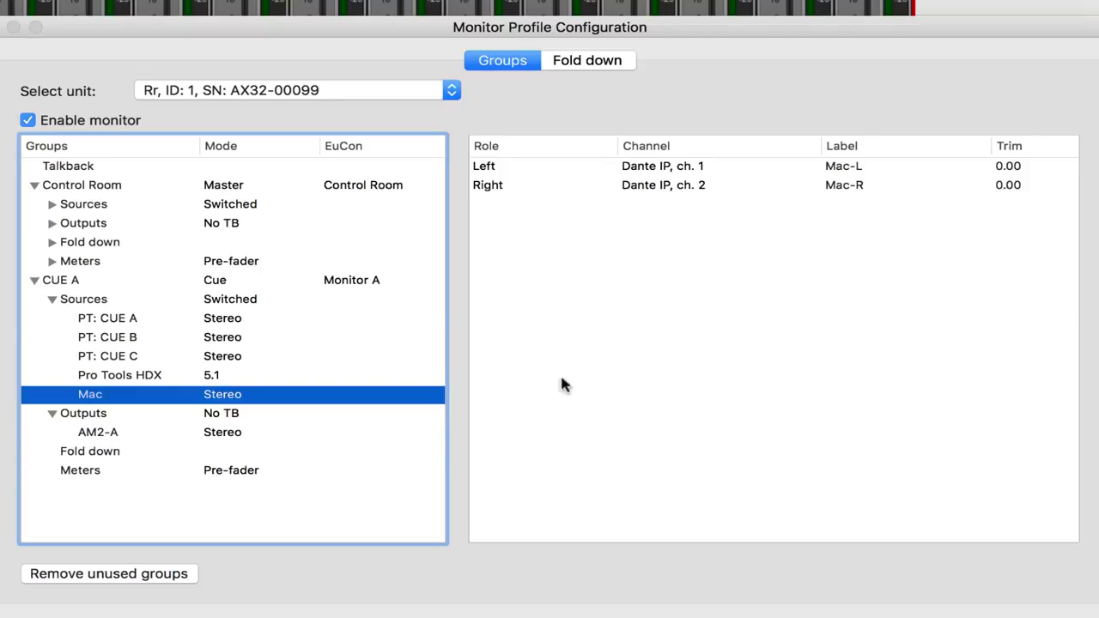
Step: Add AD, ch. 1 as the input channel of the Talkback group
left_click(115, 167)
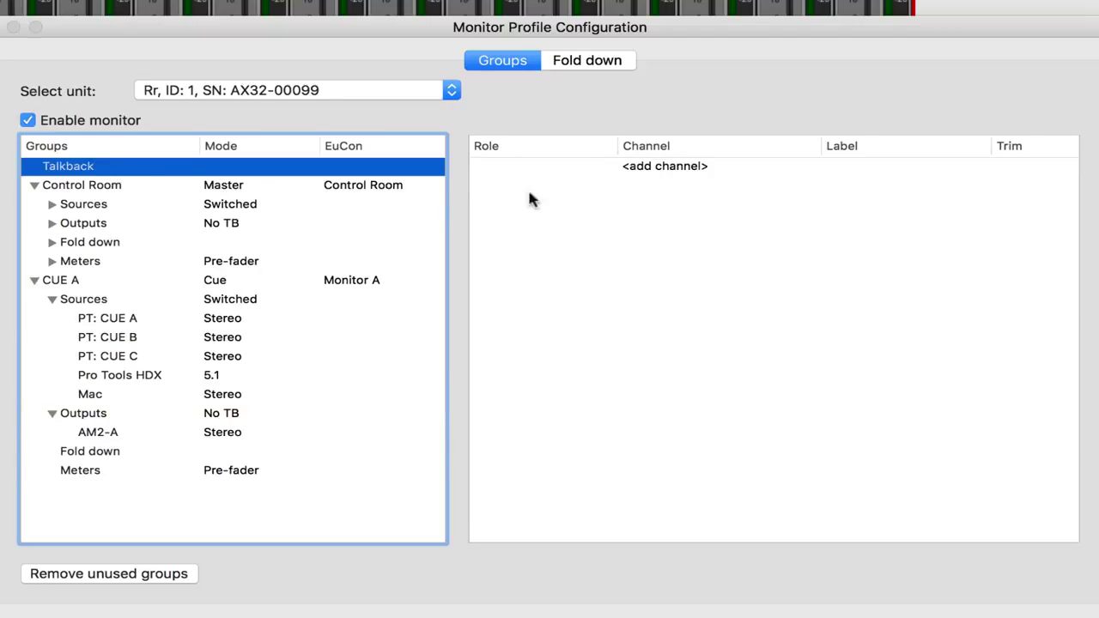
left_click(687, 169)
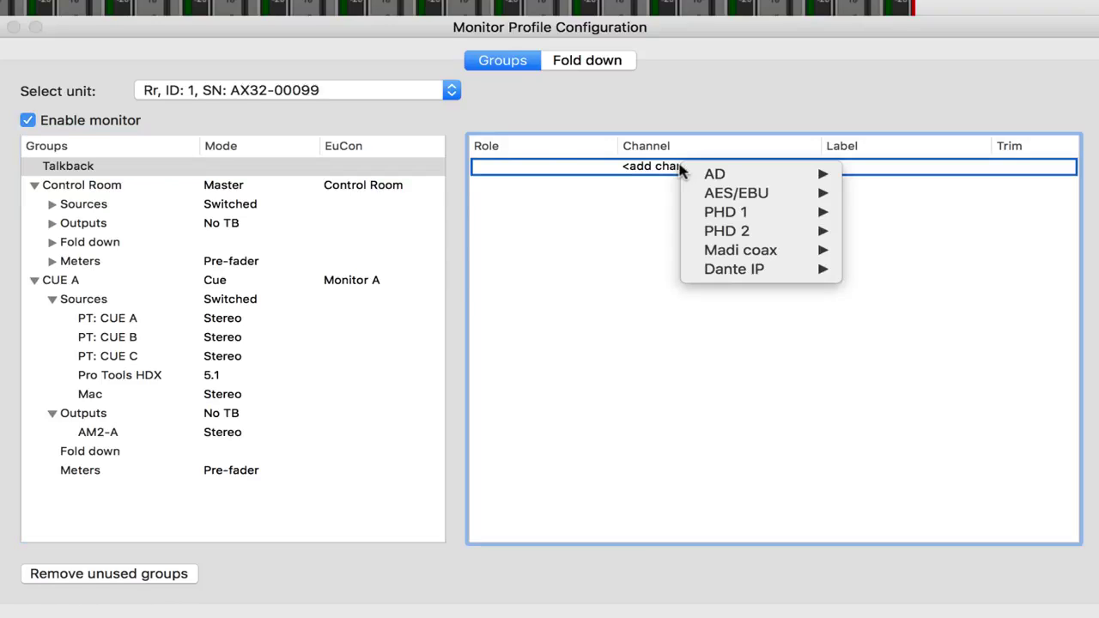
mouse_move(727, 176)
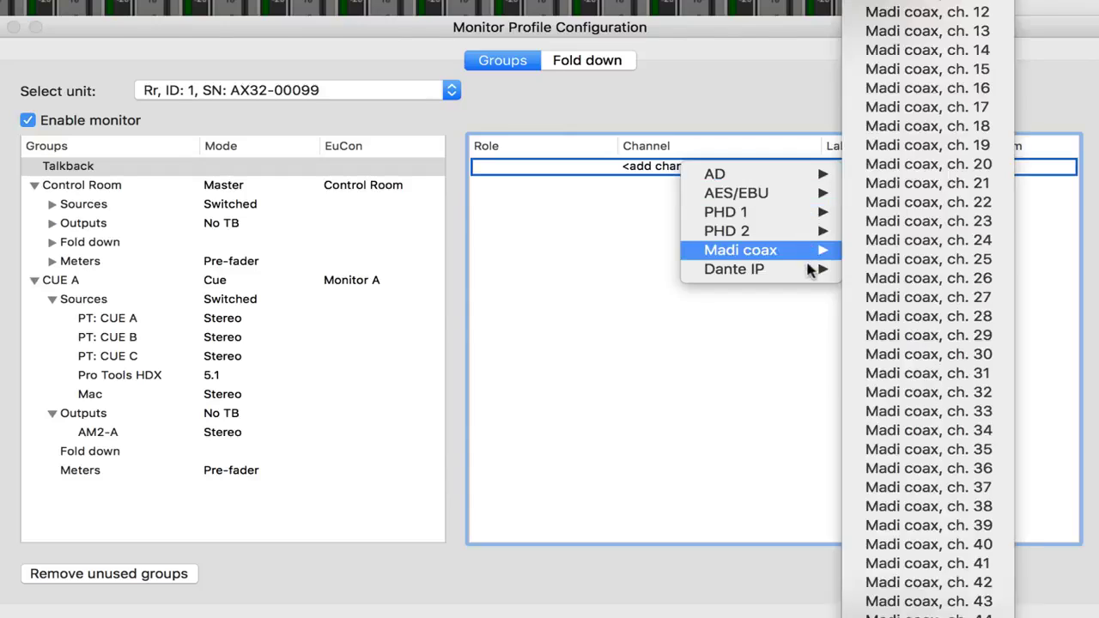
mouse_move(810, 272)
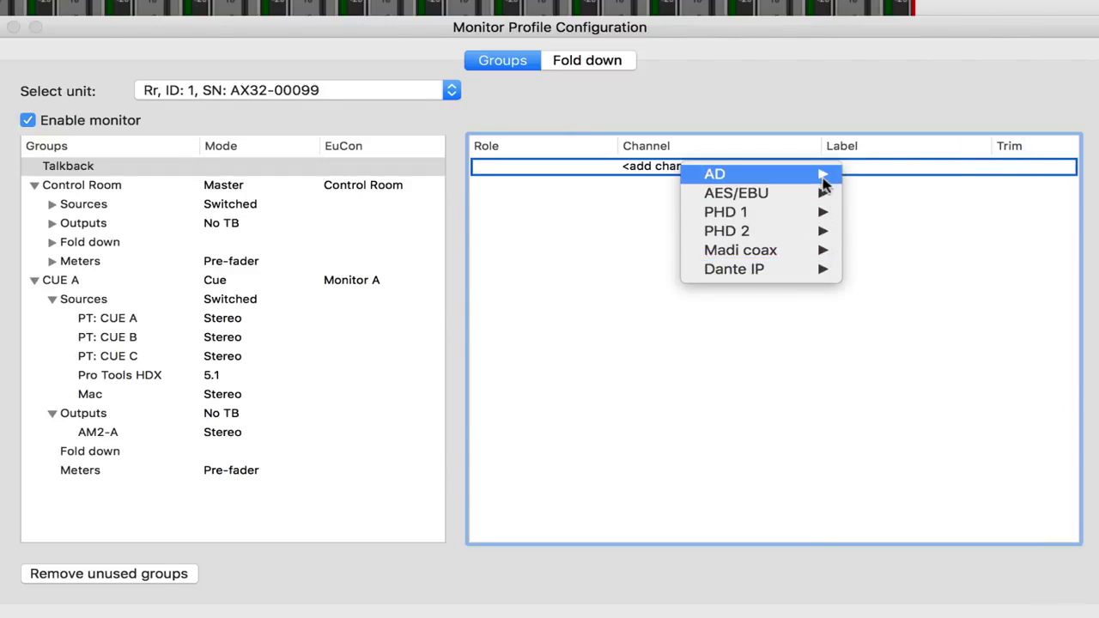
mouse_move(820, 175)
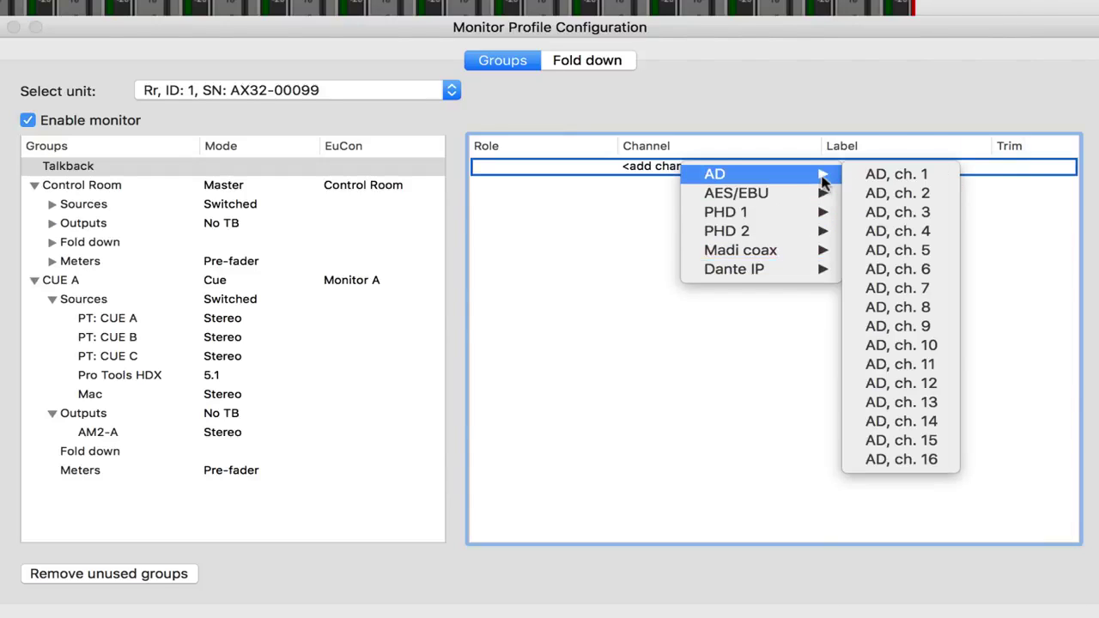
left_click(935, 179)
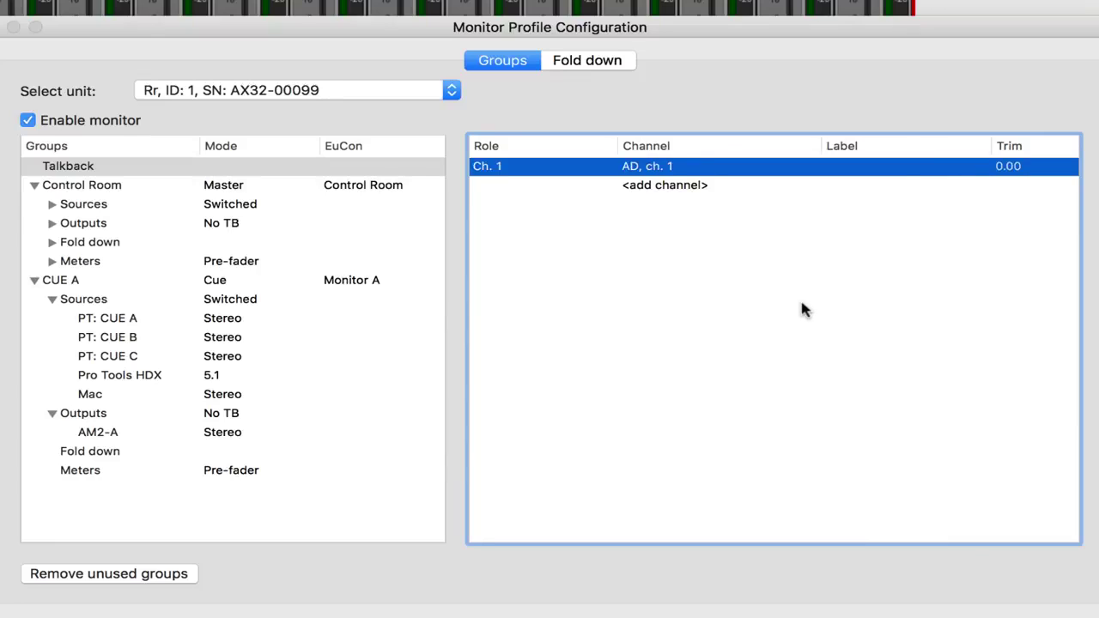
Step: Set the talkback mode of the CUE A monitor's outputs to TB, Dim
right_click(99, 416)
mouse_move(289, 476)
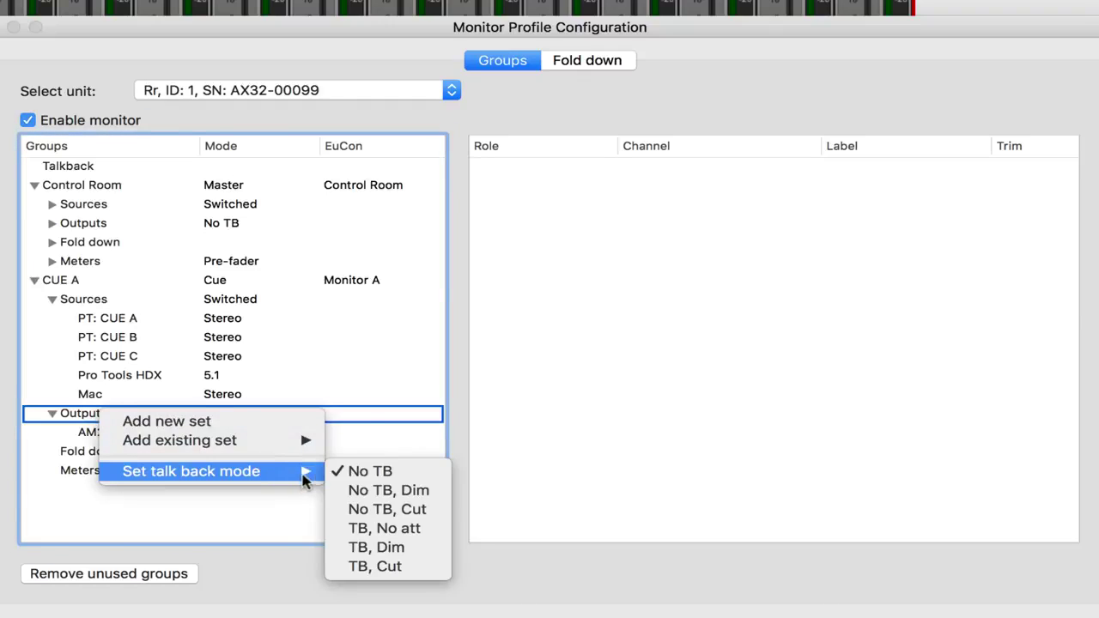
left_click(438, 552)
Step: Add another monitor to the profile and name it CUE B
right_click(104, 287)
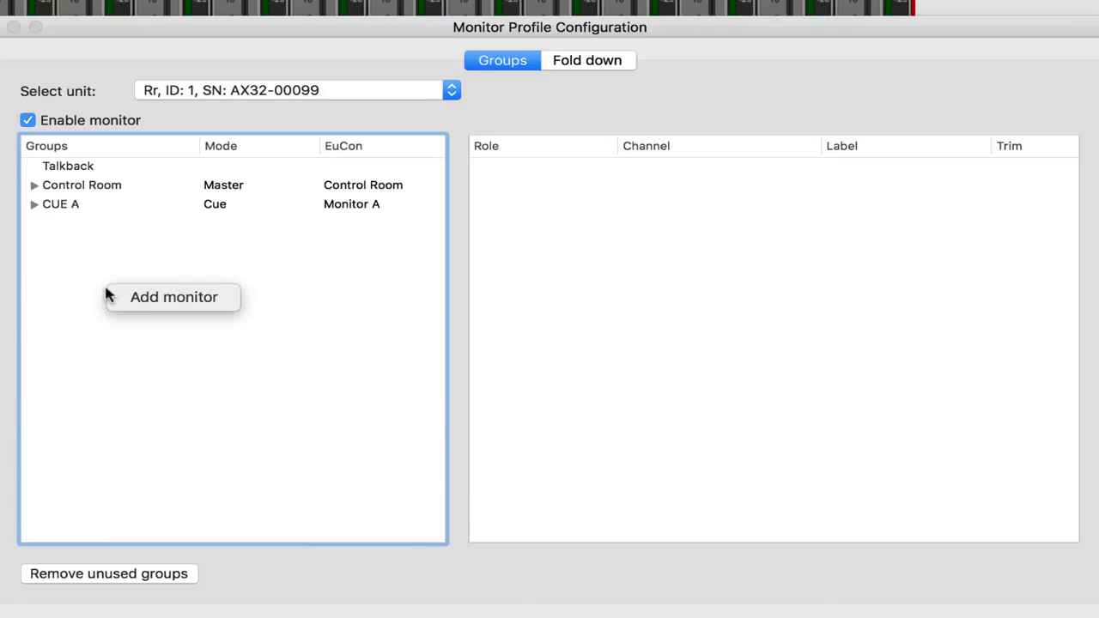
left_click(161, 299)
left_click(79, 215)
double_click(74, 223)
type("CUE B")
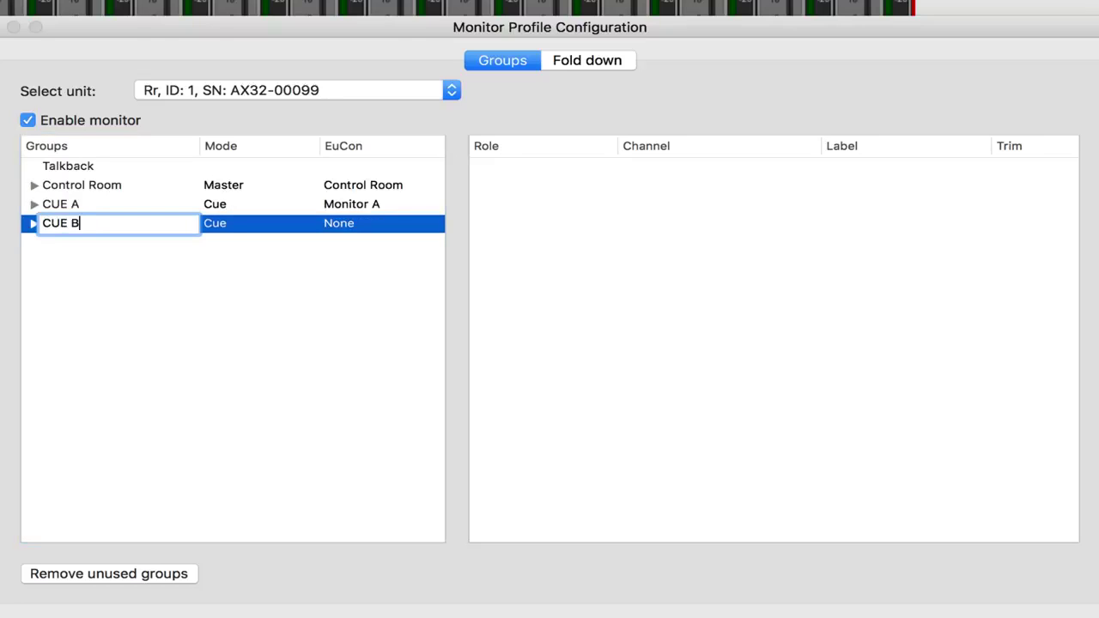
Step: Add a new stereo output set to the CUE B monitor and name it AM2-B
left_click(33, 223)
left_click(92, 244)
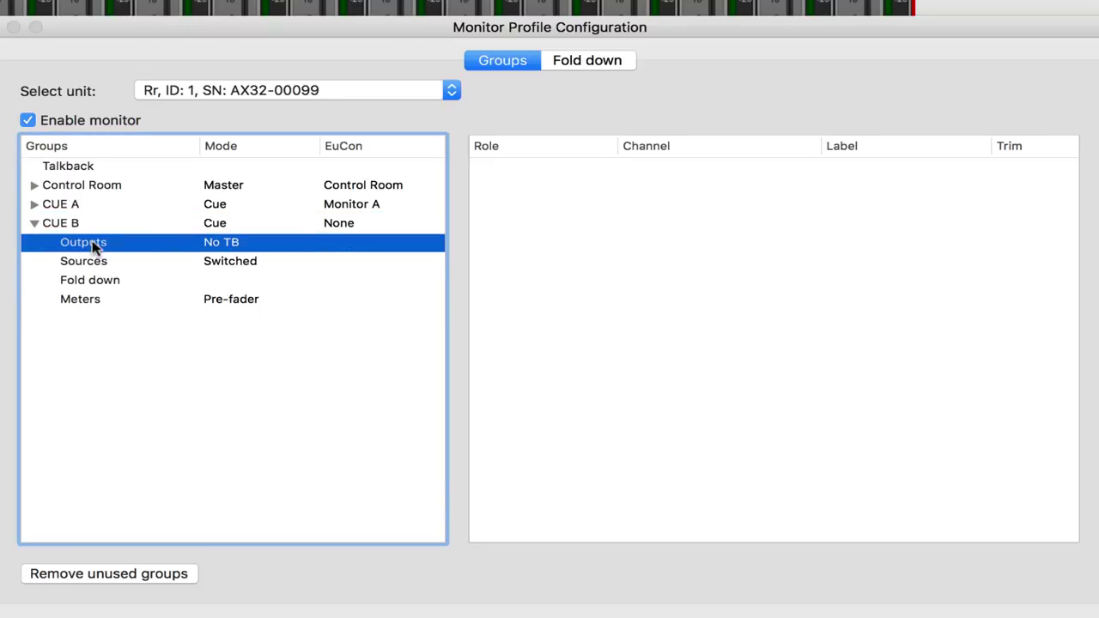
right_click(94, 246)
left_click(159, 249)
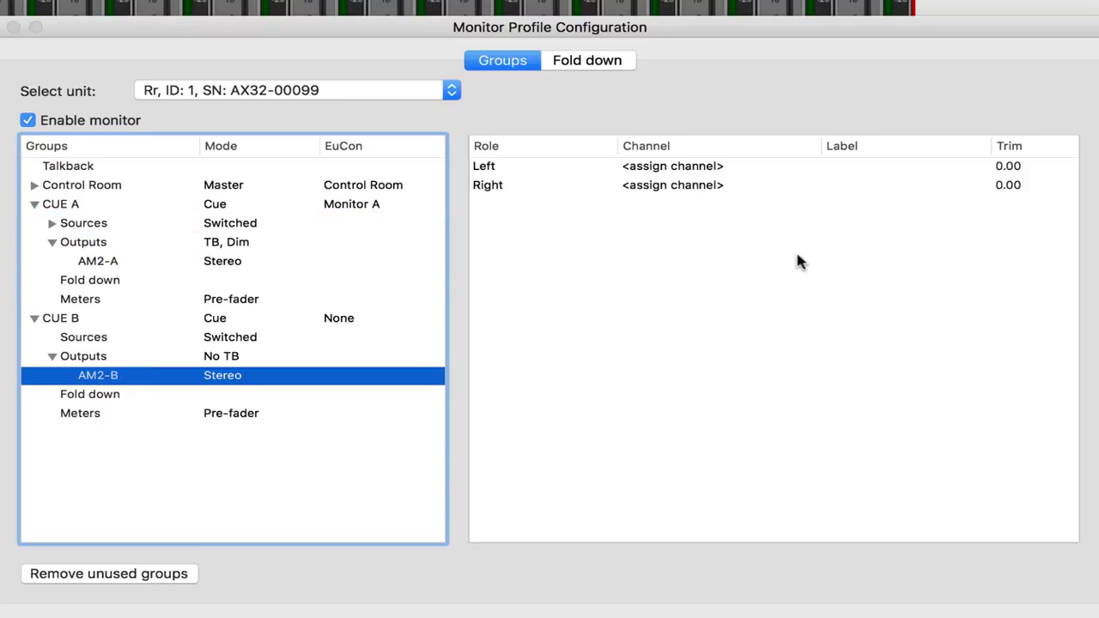
Step: Assign Dante IP, ch. 11 to the left and Dante IP, ch. 12 to the right channel of the AM2-B output
left_click(710, 169)
mouse_move(748, 266)
left_click(985, 414)
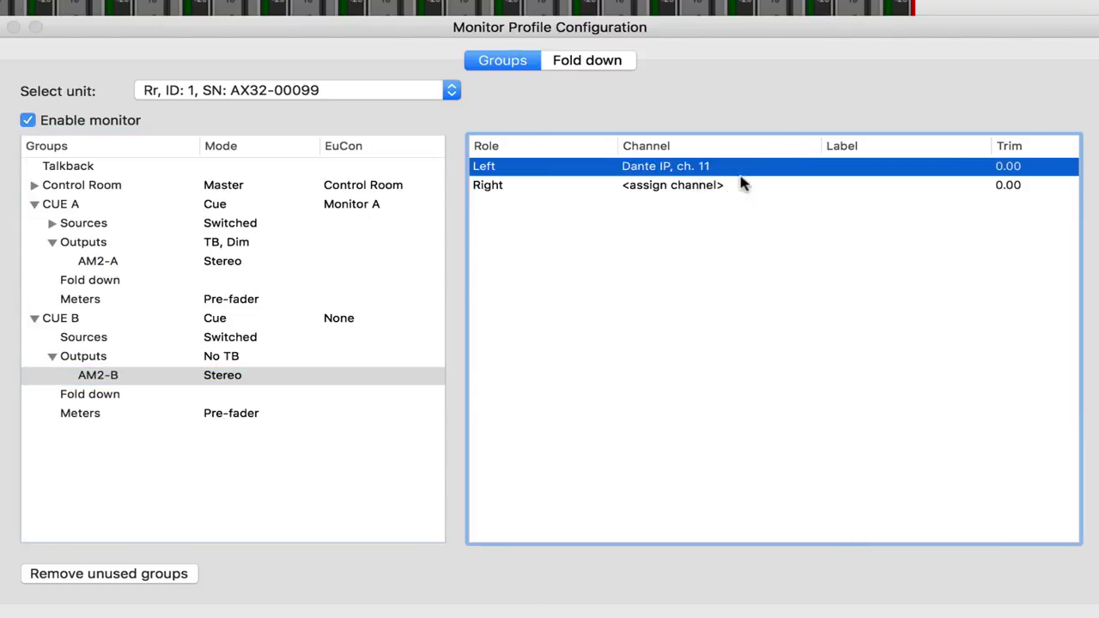
left_click(712, 189)
mouse_move(772, 292)
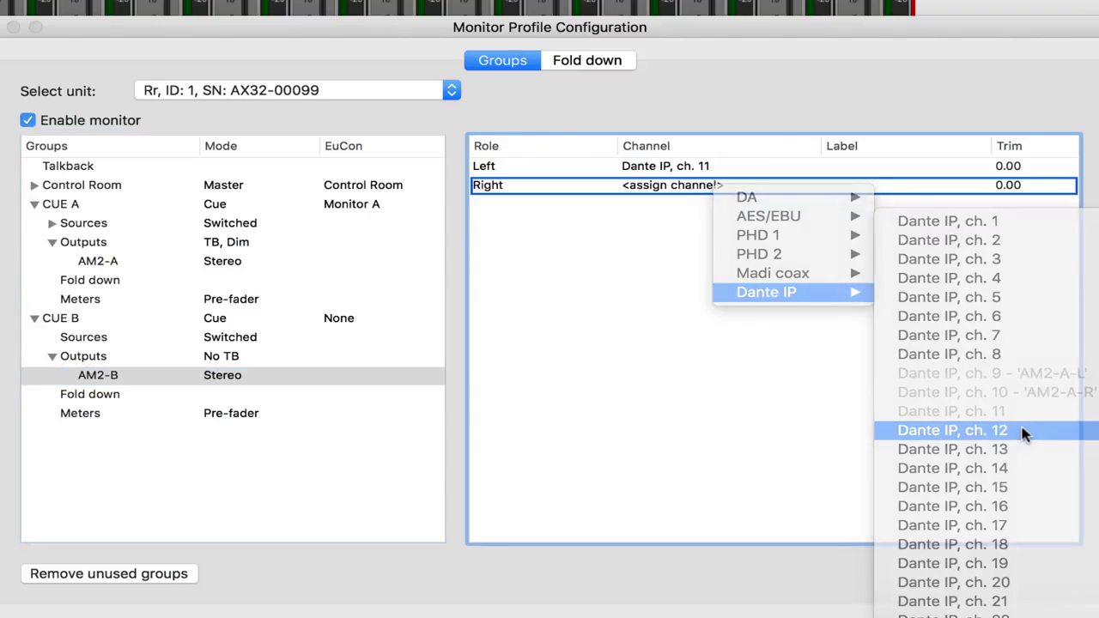
left_click(1022, 433)
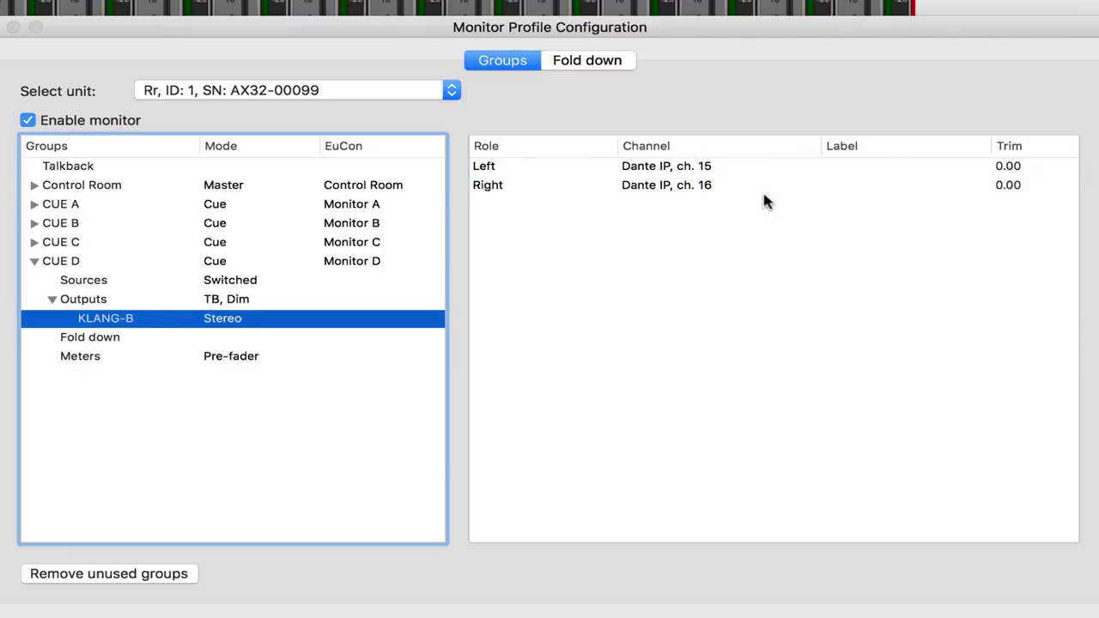
Step: Label the KLANG-B output channels of CUE D as KLANG-B-L for left and KLANG-B-R for right
left_click(830, 177)
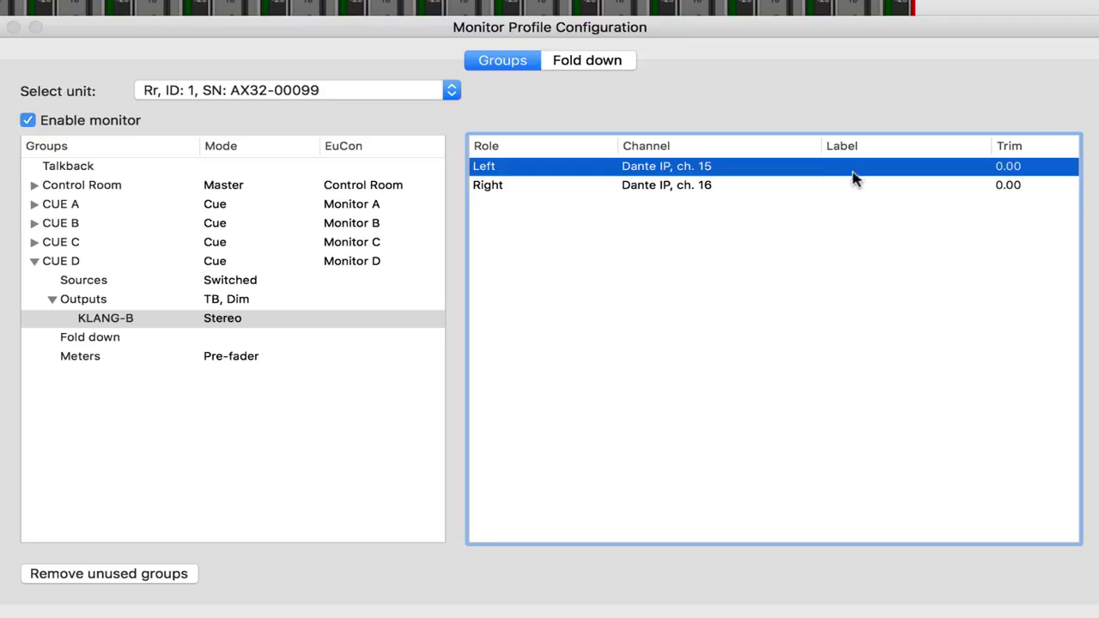
double_click(855, 178)
type("KLANG-B-L")
key("Return")
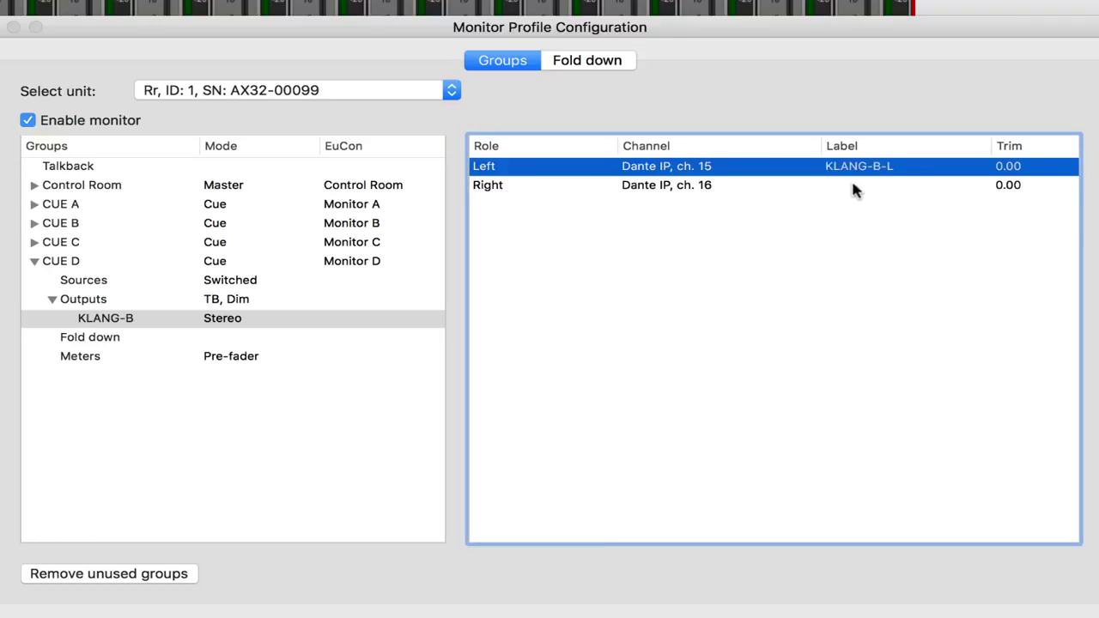
double_click(859, 188)
type("KLANG-B-R")
key("Return")
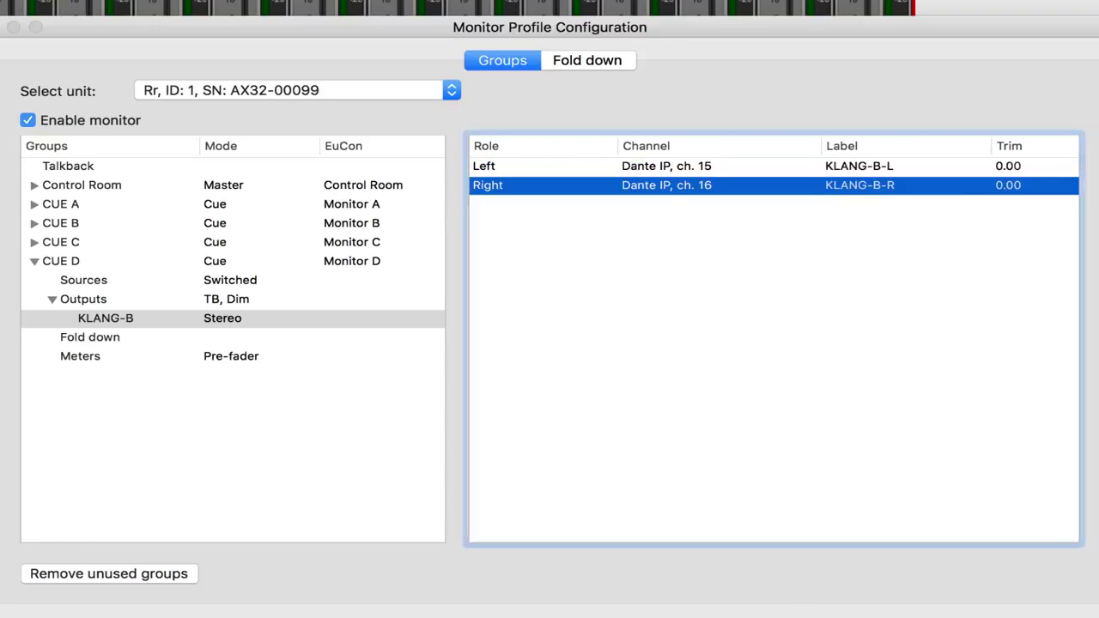
left_click(81, 264)
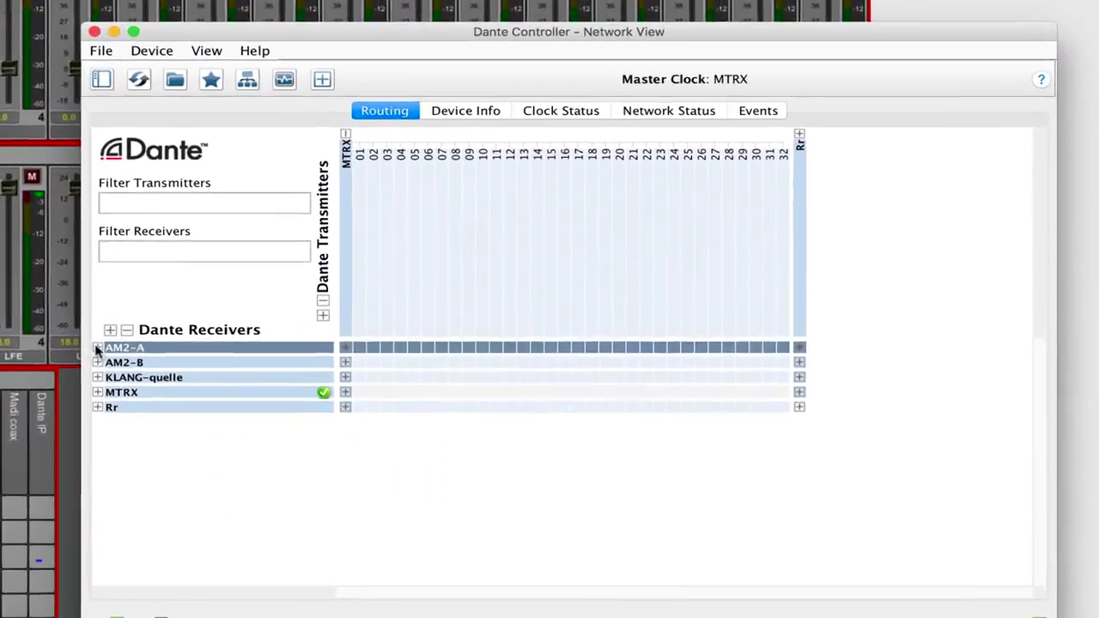
Step: In Dante Controller, route MTRX transmitters 09 and 10 to AM2-A Control-L and Control-R, and 11 and 12 to AM2-B Studio-L and Studio-R
left_click(246, 335)
left_click(64, 394)
left_click(64, 435)
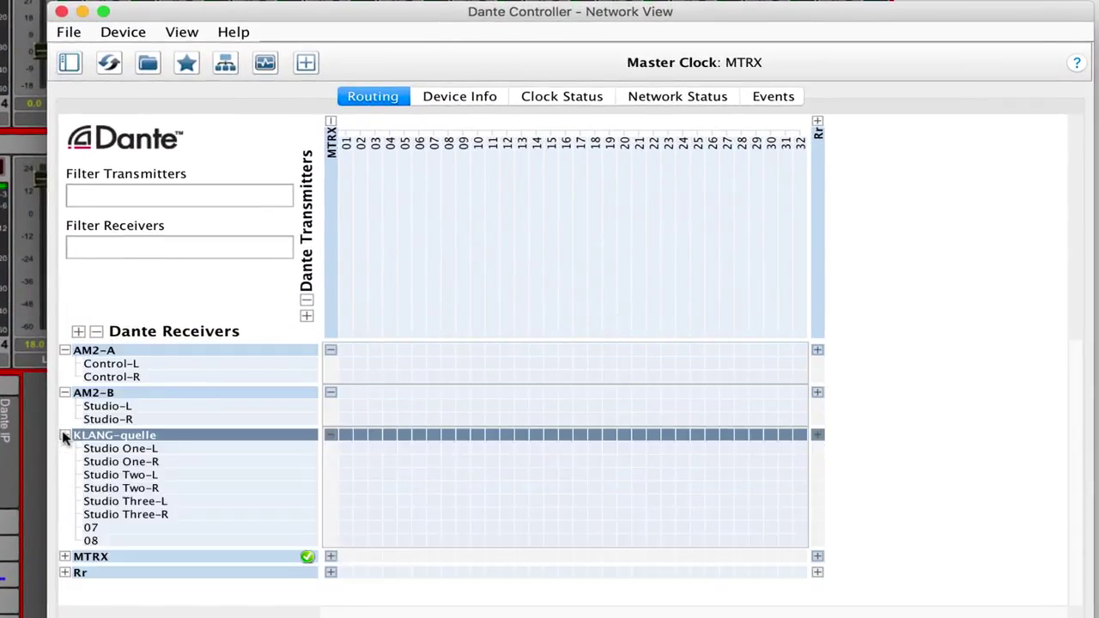
left_click(463, 364)
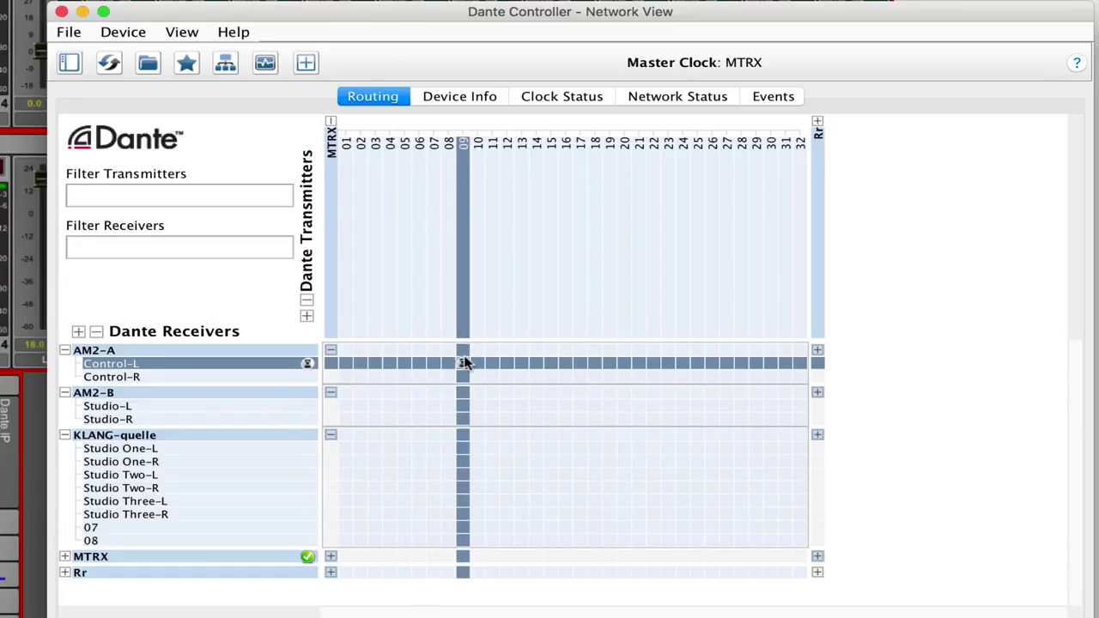
left_click(477, 377)
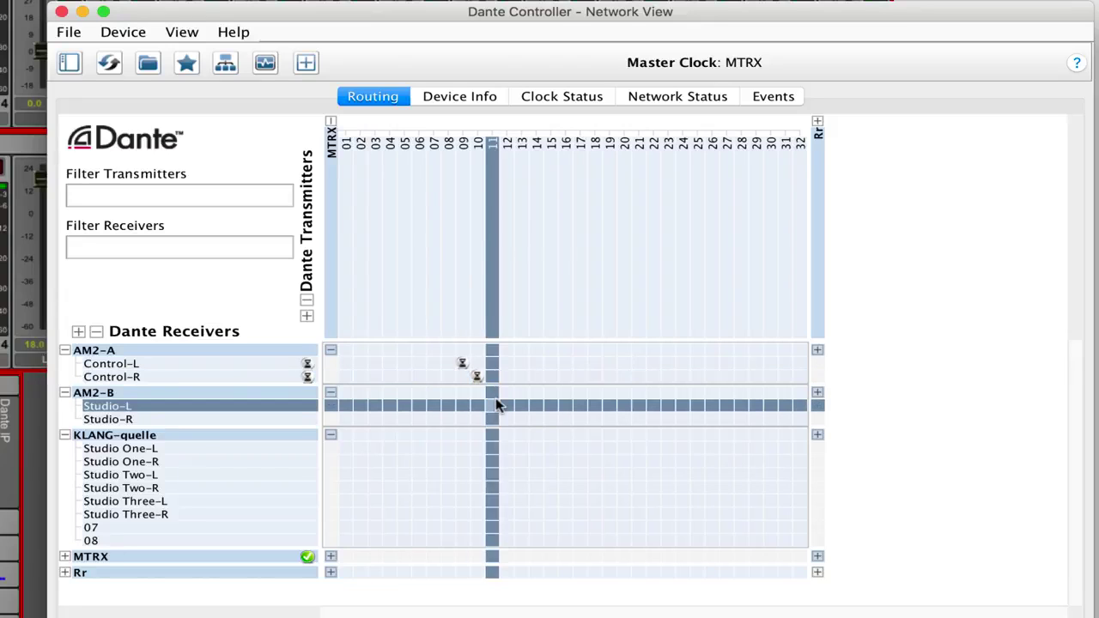
left_click(493, 405)
left_click(506, 419)
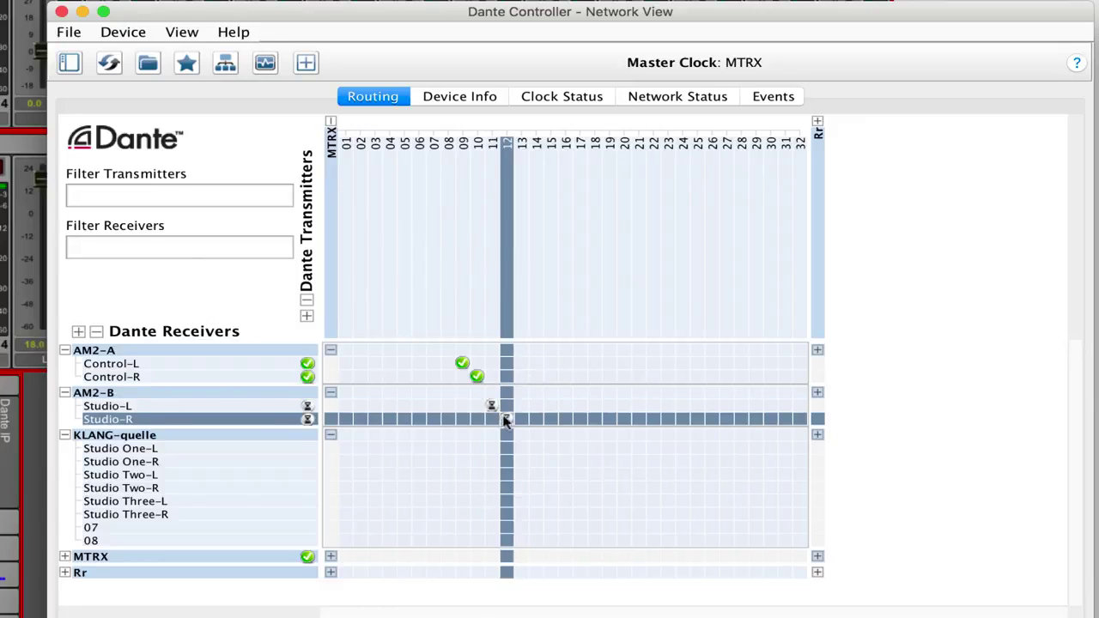
Step: Route MTRX transmitters 13 to 16 to the KLANG-quelle receivers Studio One-L, Studio One-R, Studio Two-L and Studio Two-R
left_click(523, 448)
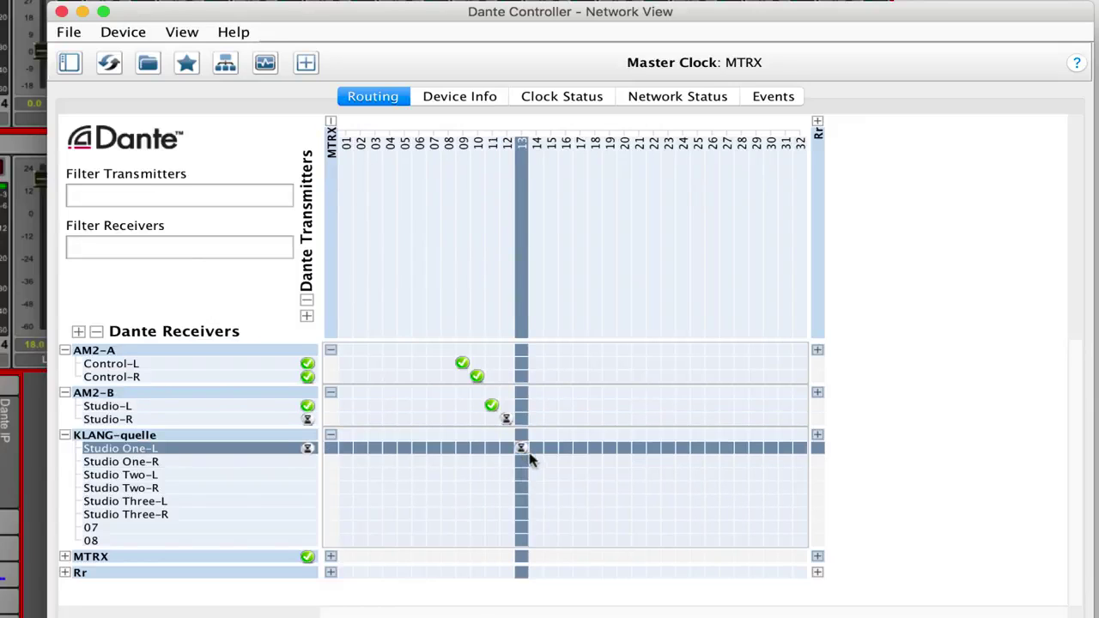
left_click(535, 461)
left_click(549, 477)
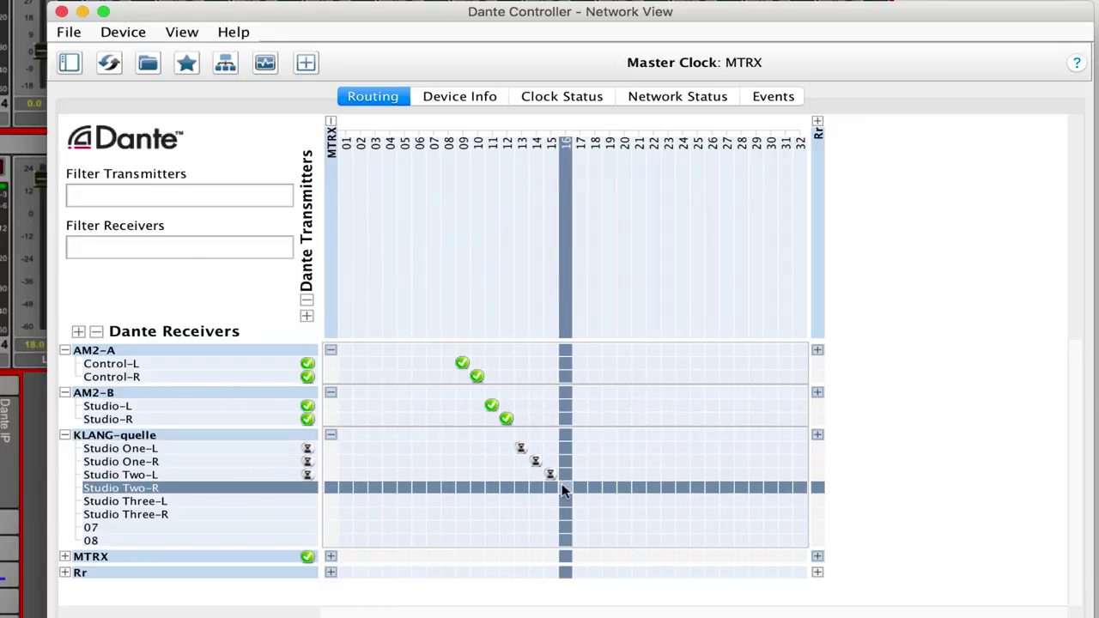
left_click(564, 489)
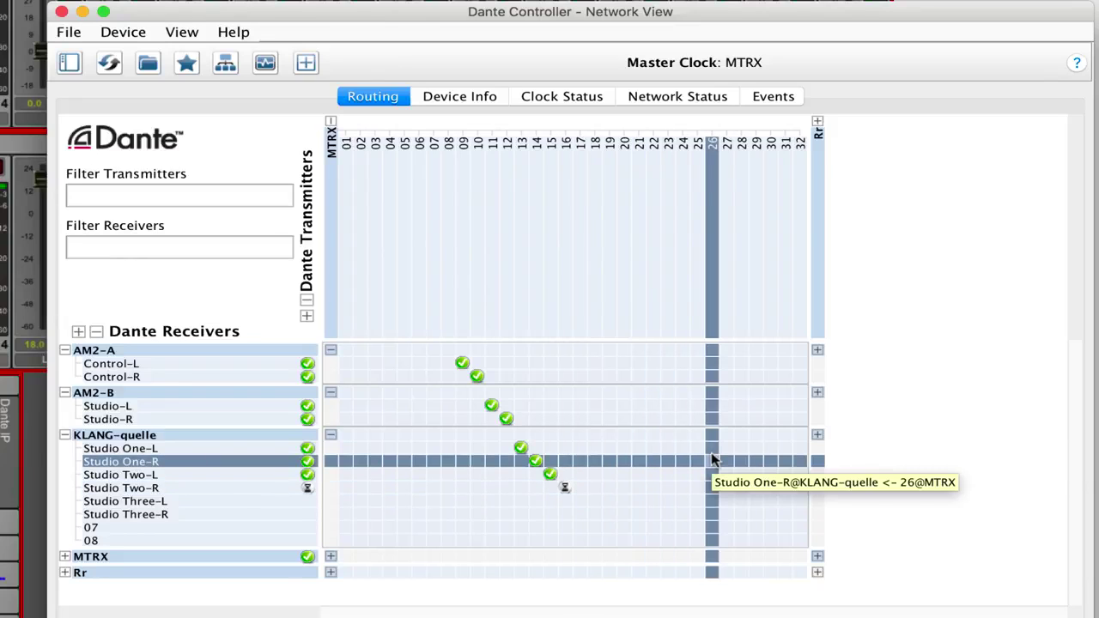
Step: Open the device view of KLANG-quelle and rename receive channels 07 and 08 as Studio Four-L and Studio Four-R
key("super+d")
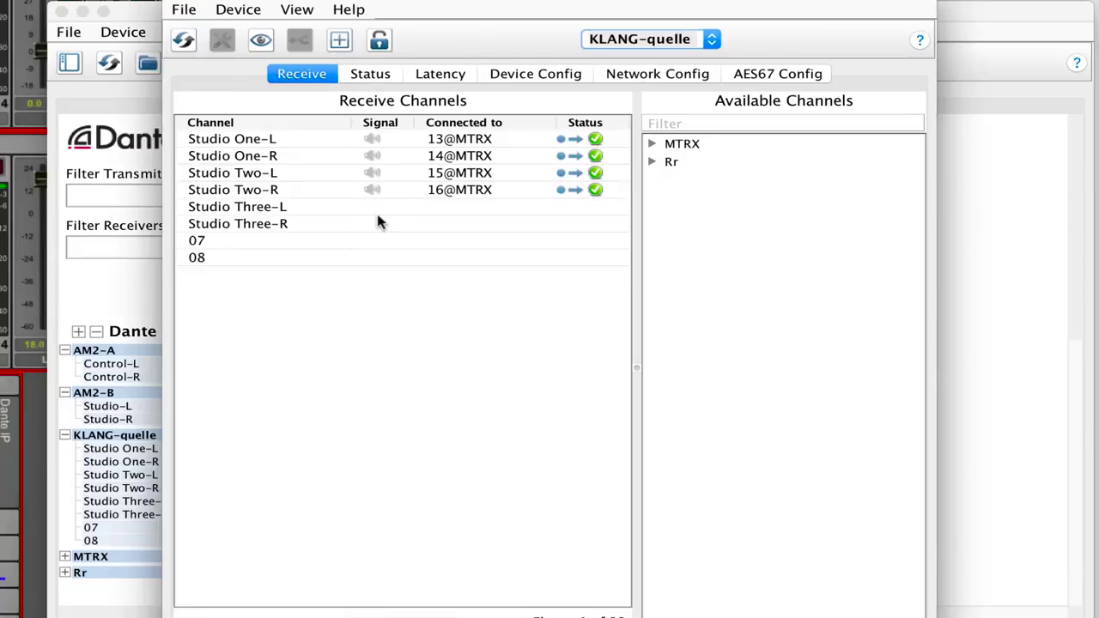
double_click(298, 239)
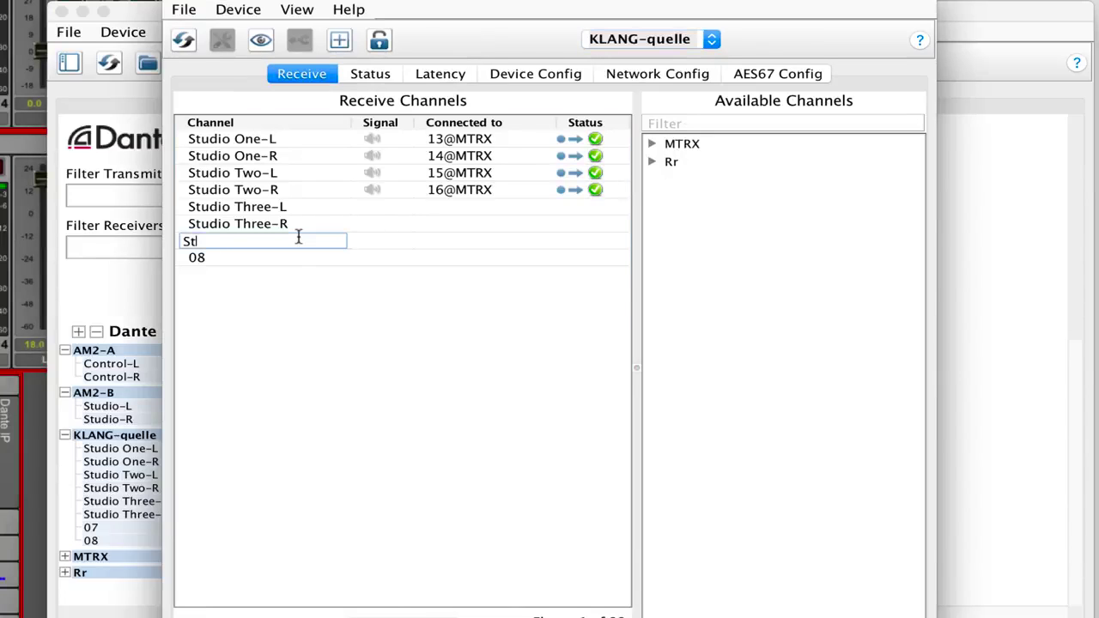
type("Studio Four-L")
key("Return")
key("BackSpace")
type("Studio")
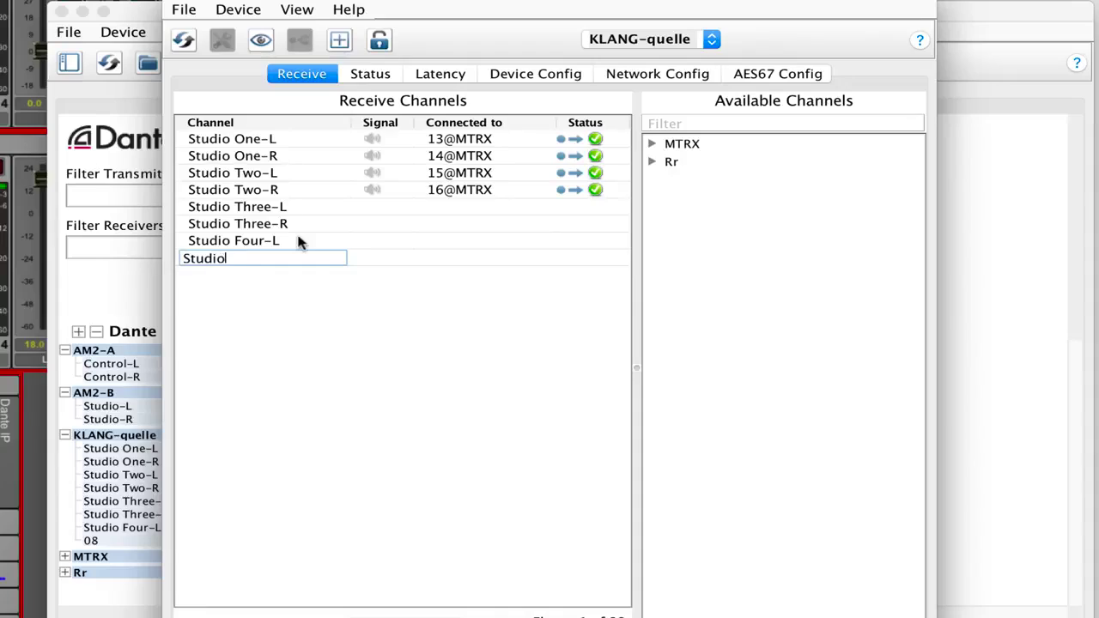
type(" Four-R")
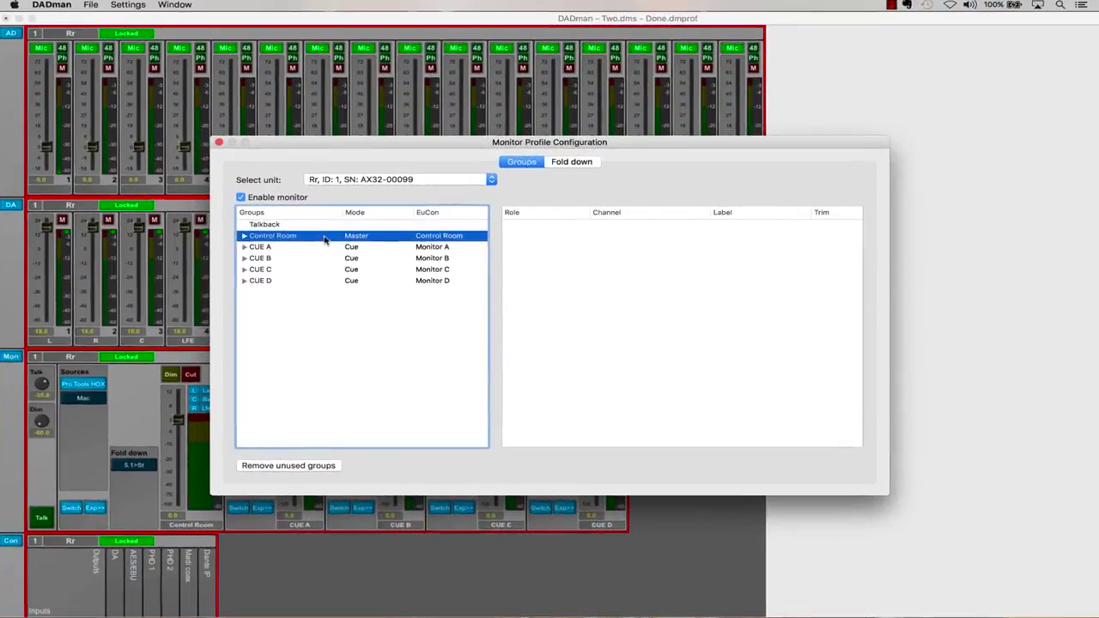
Step: In DADman's monitor profile configuration, set the Control Room's monitor mode to Master
right_click(325, 241)
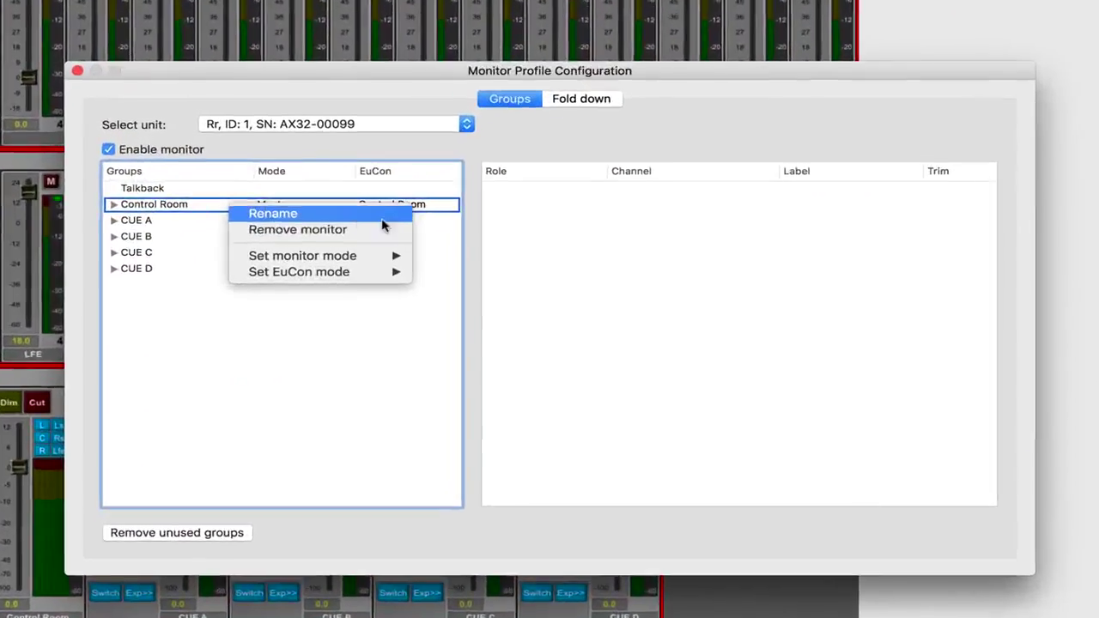
mouse_move(445, 272)
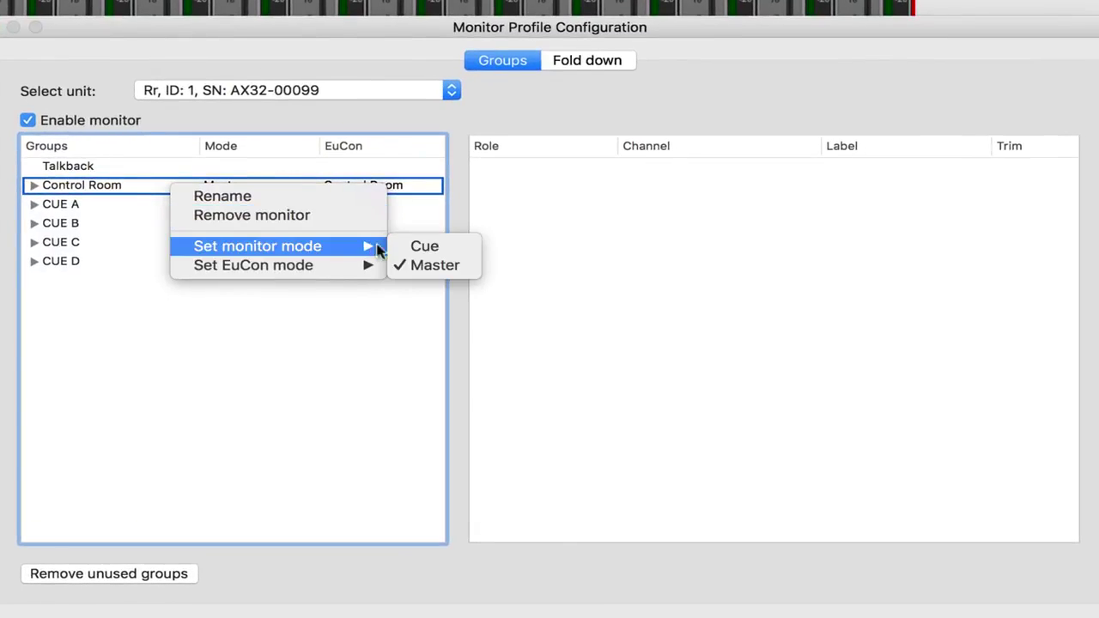
left_click(455, 266)
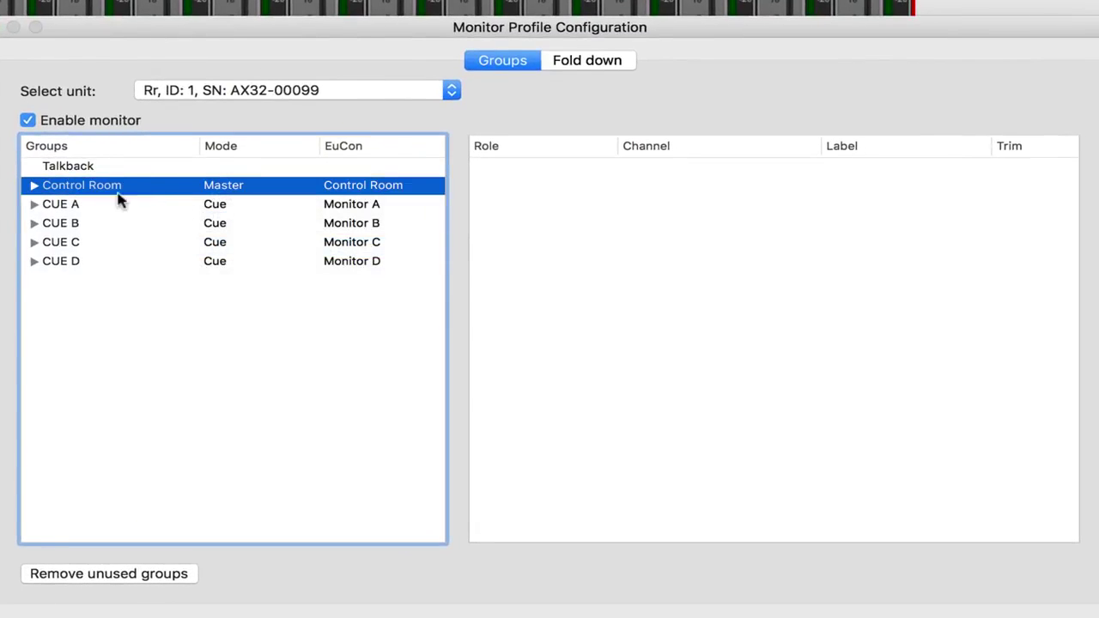
Step: Add CUE A, CUE B, CUE C and CUE D as existing sources to the Control Room monitor
left_click(35, 185)
left_click(137, 204)
right_click(137, 206)
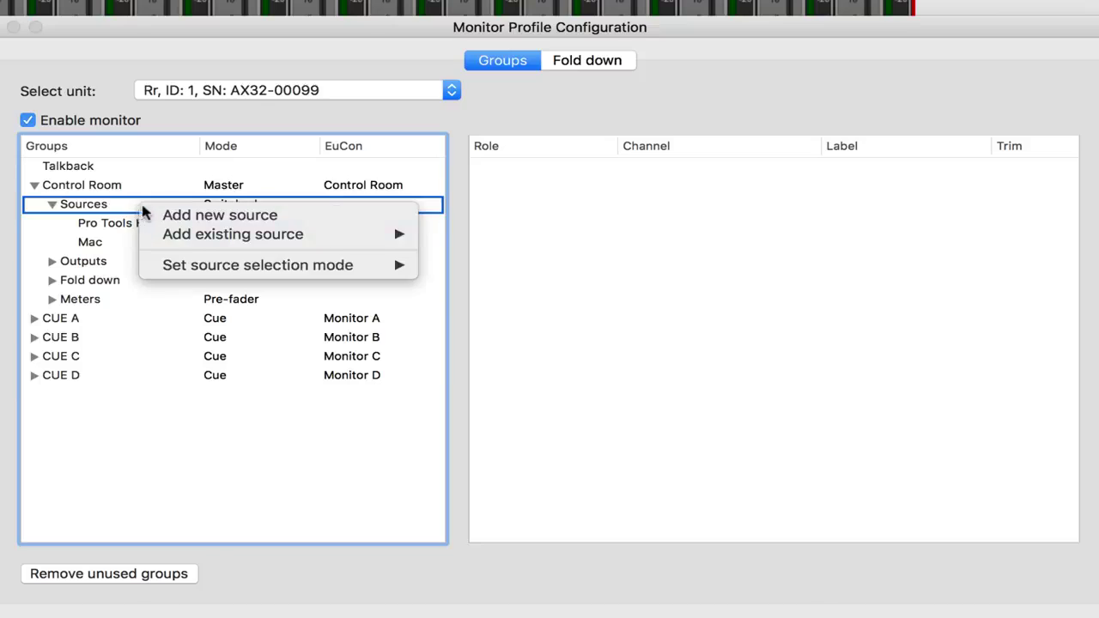
mouse_move(378, 234)
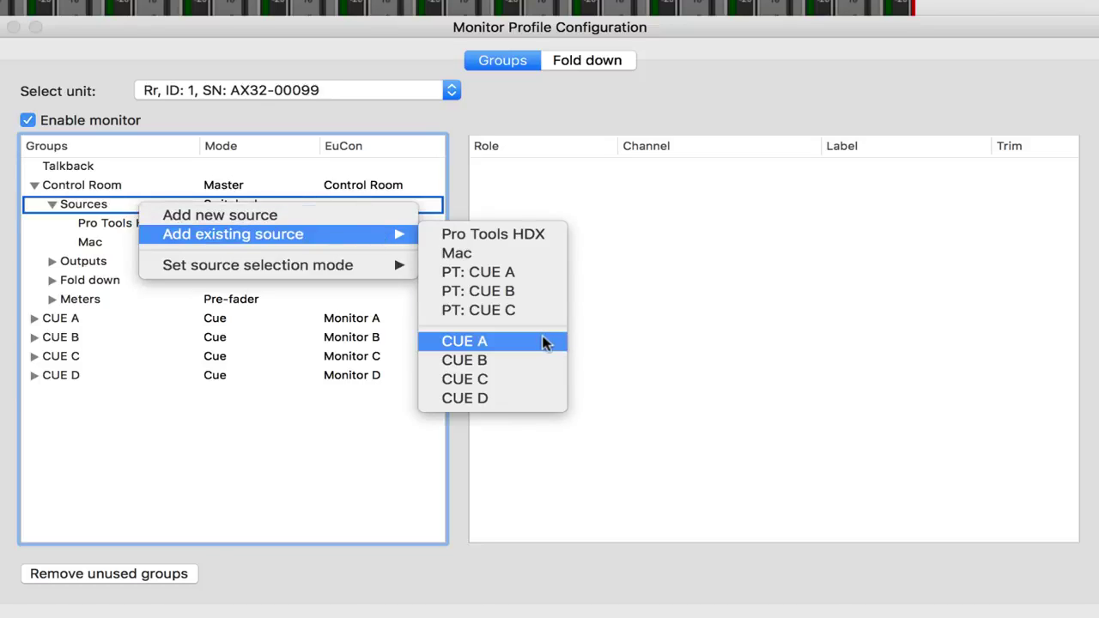
left_click(548, 341)
right_click(140, 206)
mouse_move(326, 237)
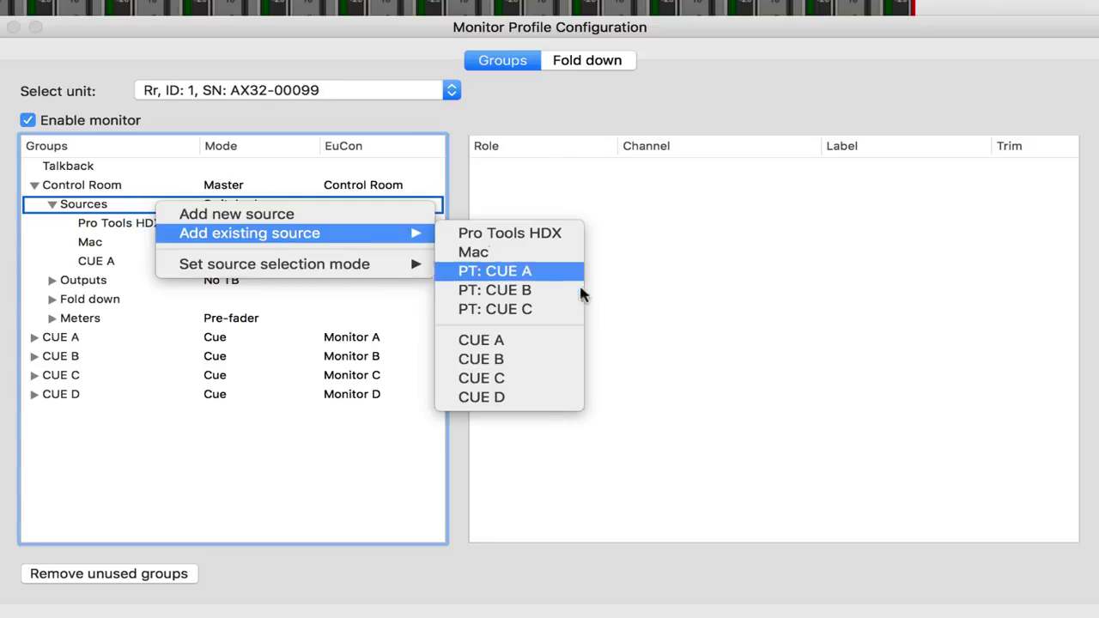
left_click(560, 358)
right_click(141, 208)
mouse_move(246, 228)
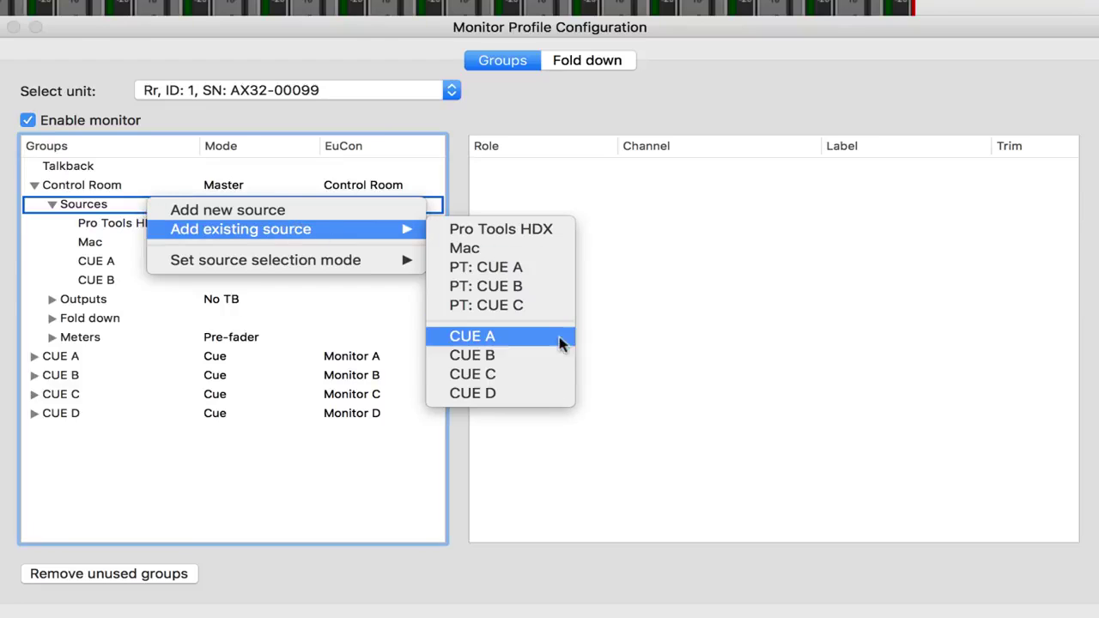
left_click(543, 379)
right_click(142, 207)
mouse_move(361, 229)
left_click(507, 393)
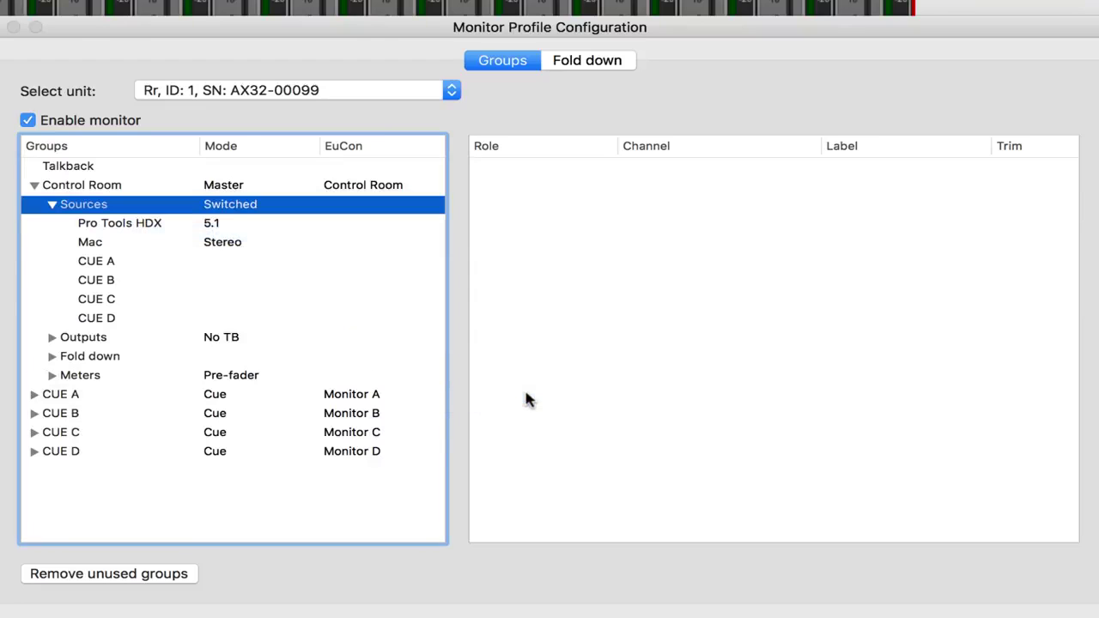